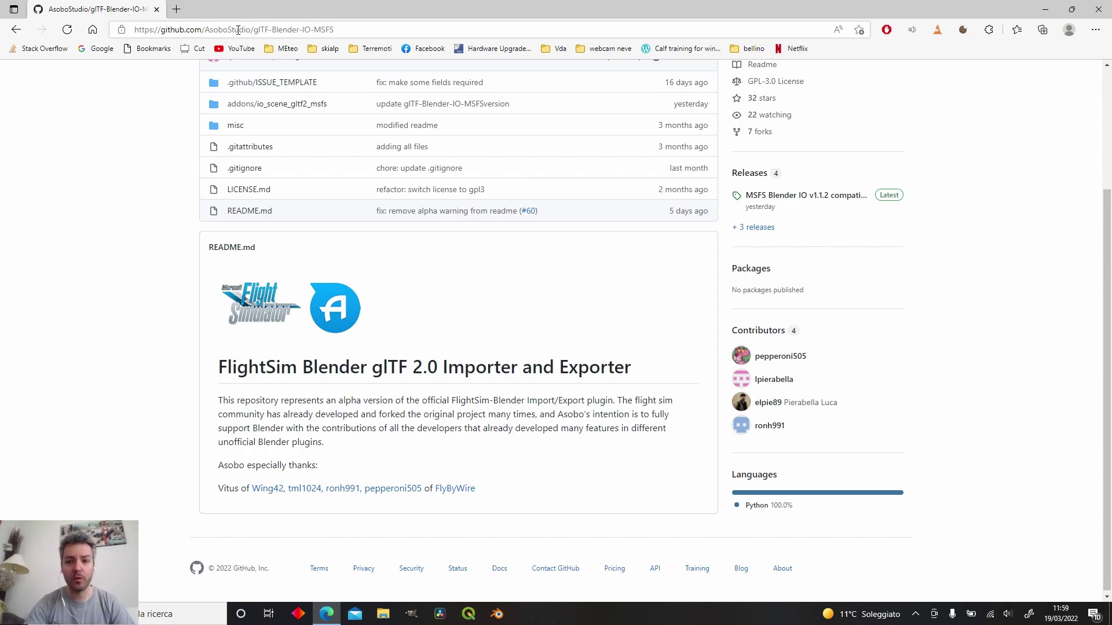
- Open the MSFS Blender IO v1.1.2 release page in the AsoboStudio glTF-Blender-IO-MSFS repository
click(832, 198)
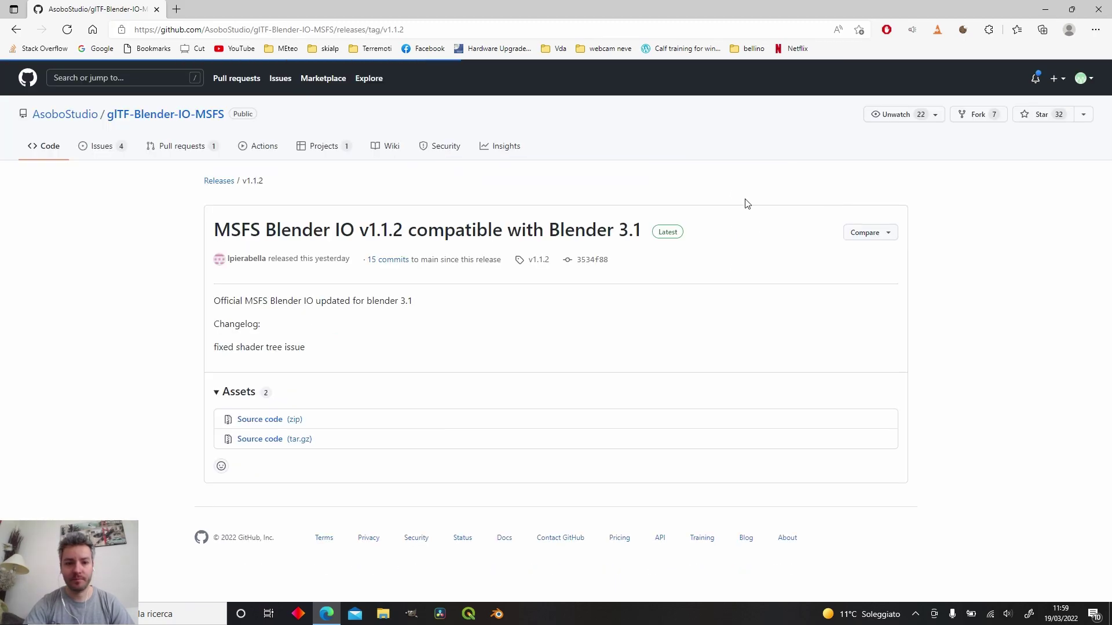
- Save the release's Source code zip, glTF-Blender-IO-MSFS-1.1.2.zip, to the Desktop
click(293, 421)
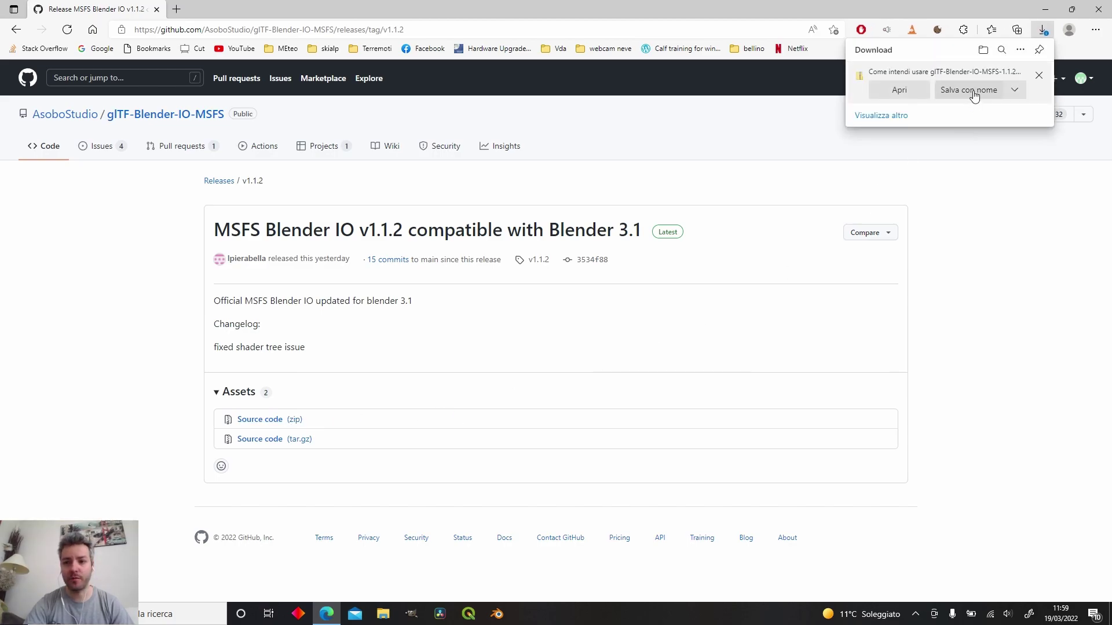
click(973, 90)
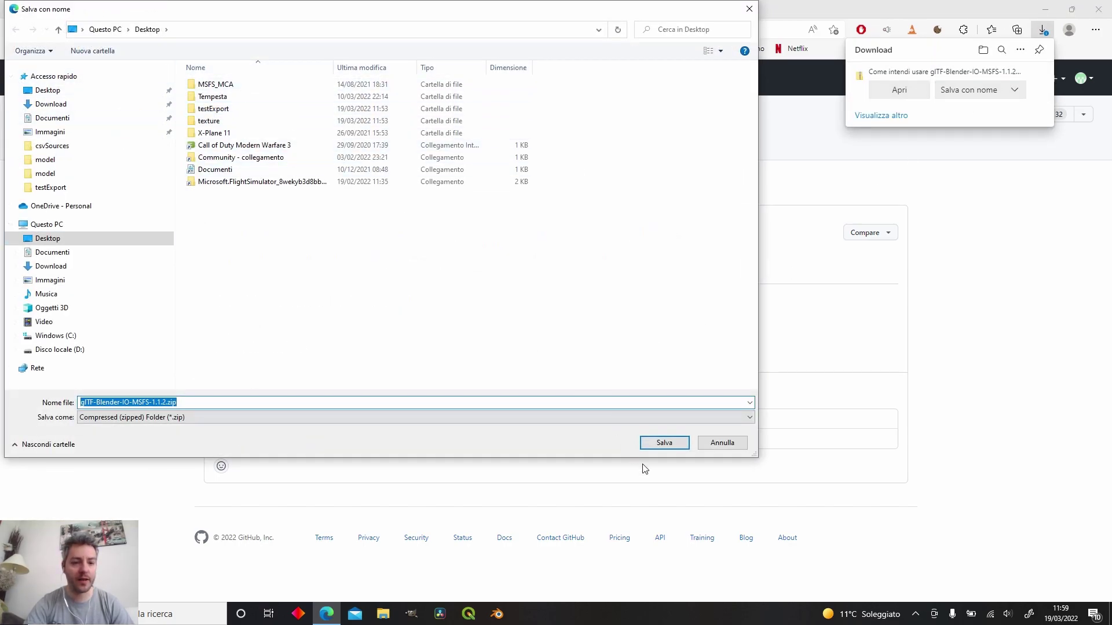
click(677, 441)
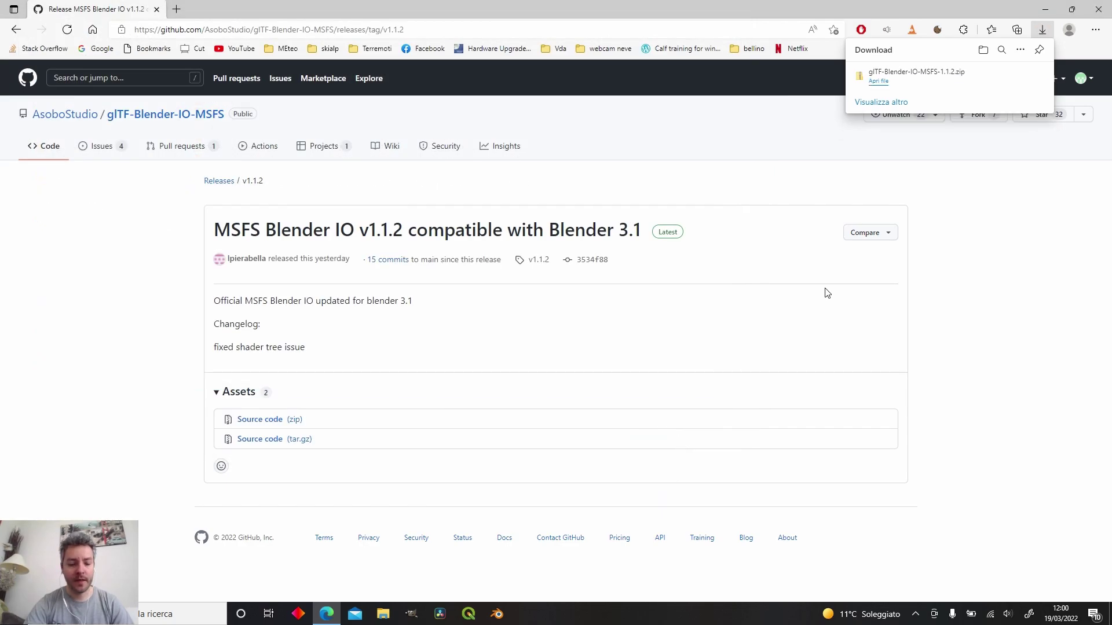
key(super+d)
- Extract glTF-Blender-IO-MSFS-1.1.2.zip and select io_scene_gltf2_msfs inside its addons folder
right_click(22, 145)
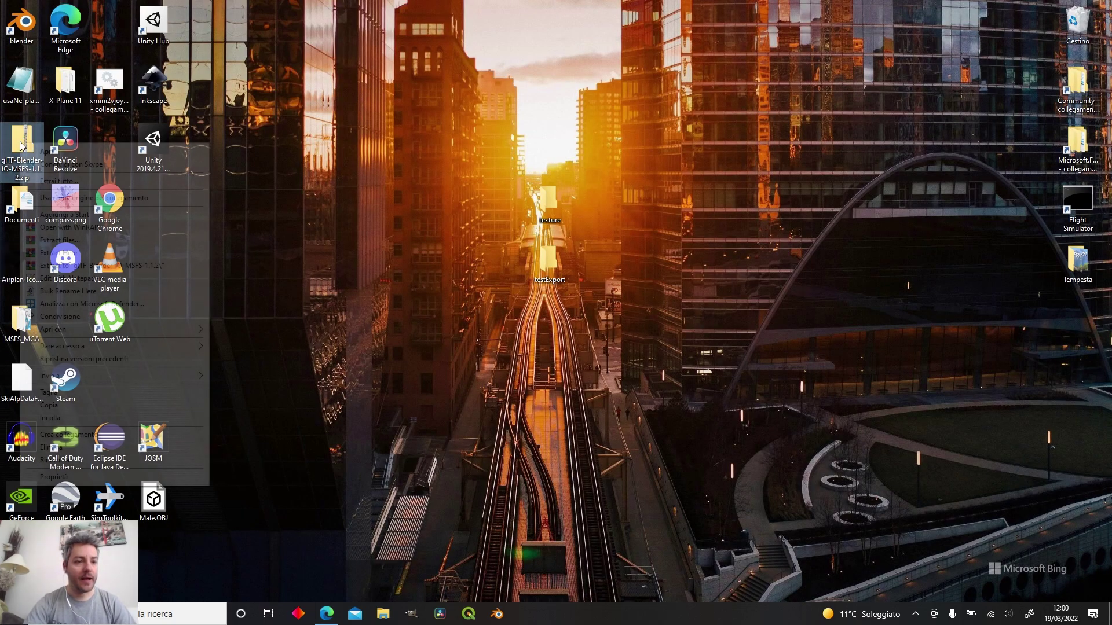
click(56, 181)
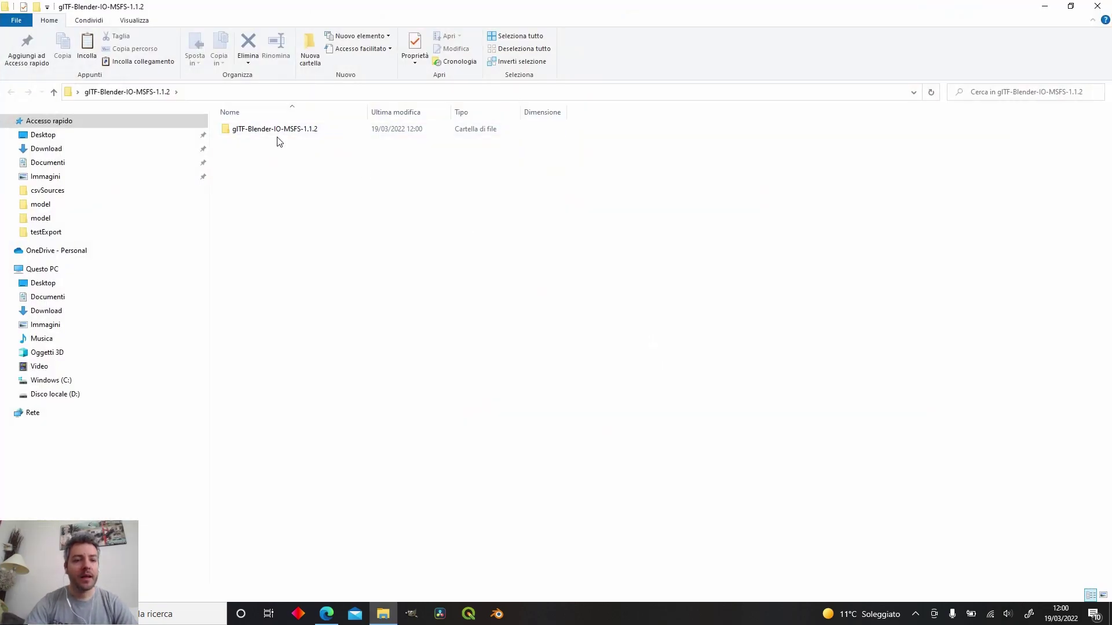
double_click(279, 133)
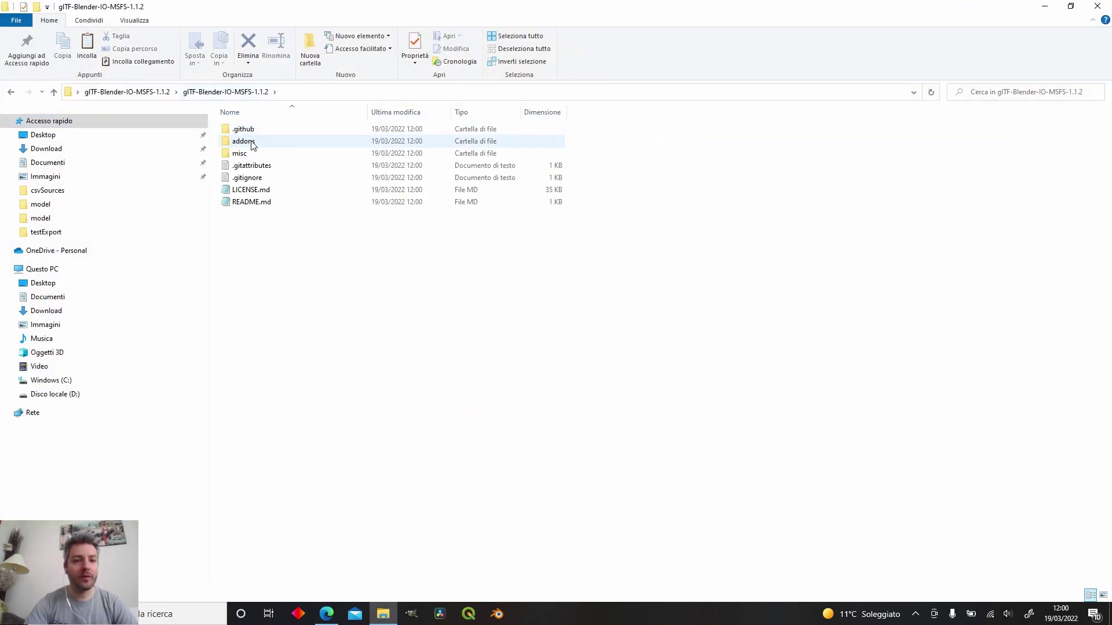
double_click(301, 144)
click(322, 134)
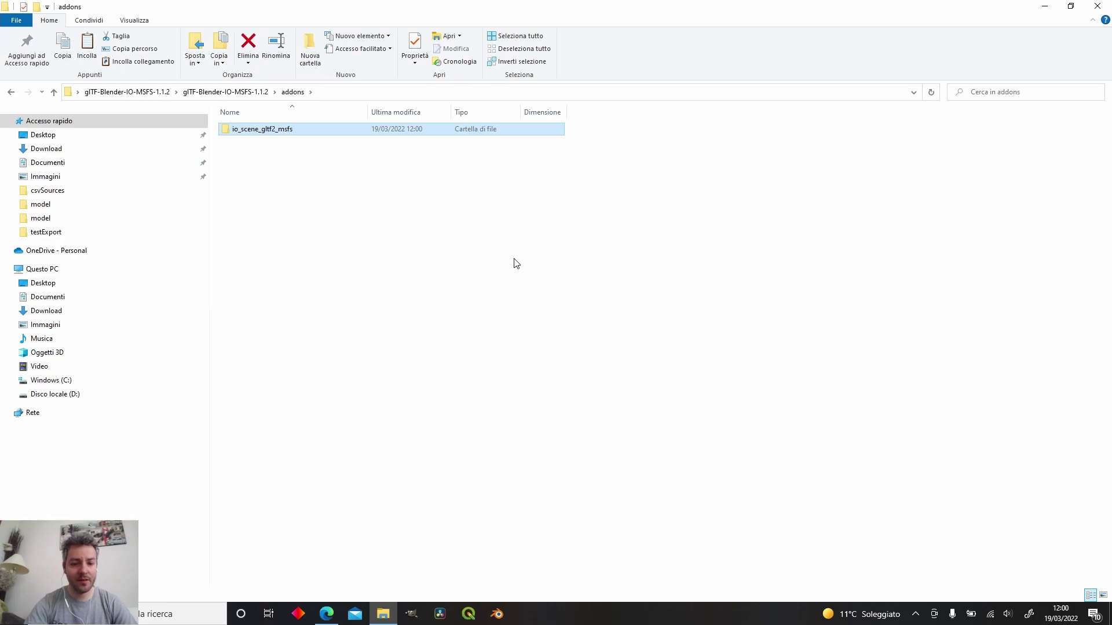
- Paste io_scene_gltf2_msfs into C:\Programmi\Blender Foundation\Blender 3.1\3.1\scripts\addons, granting administrator permission
click(385, 619)
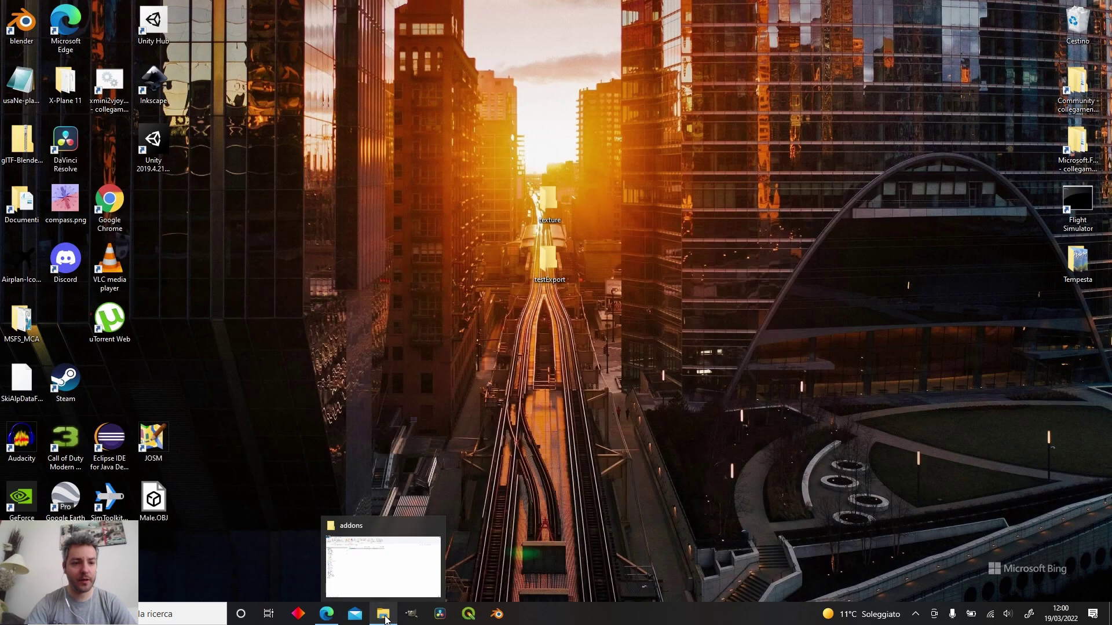
click(385, 617)
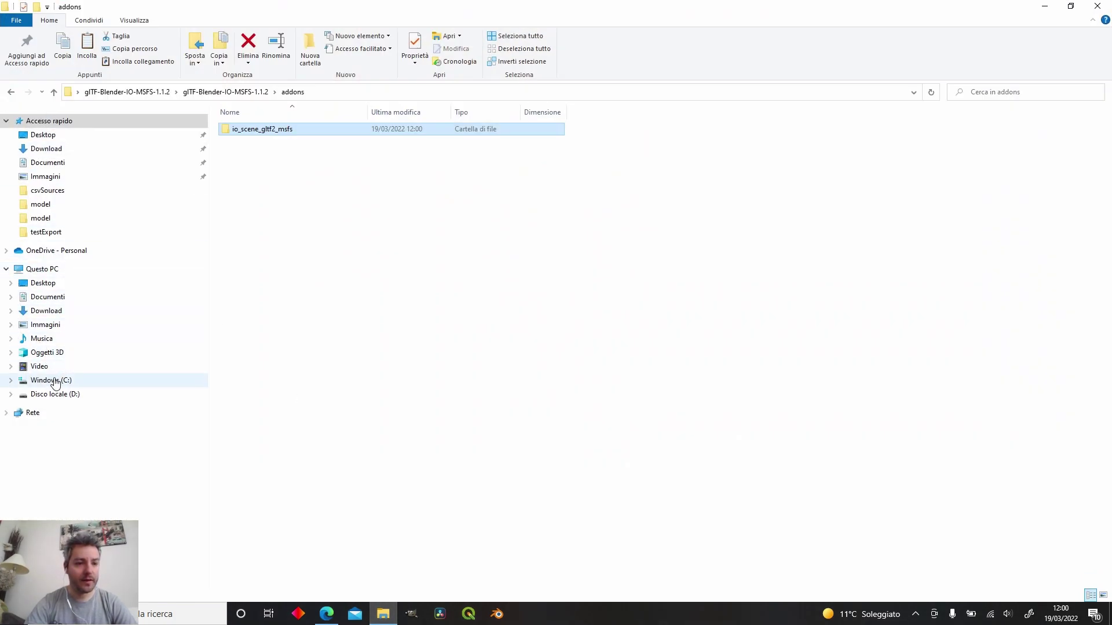
click(52, 380)
double_click(421, 238)
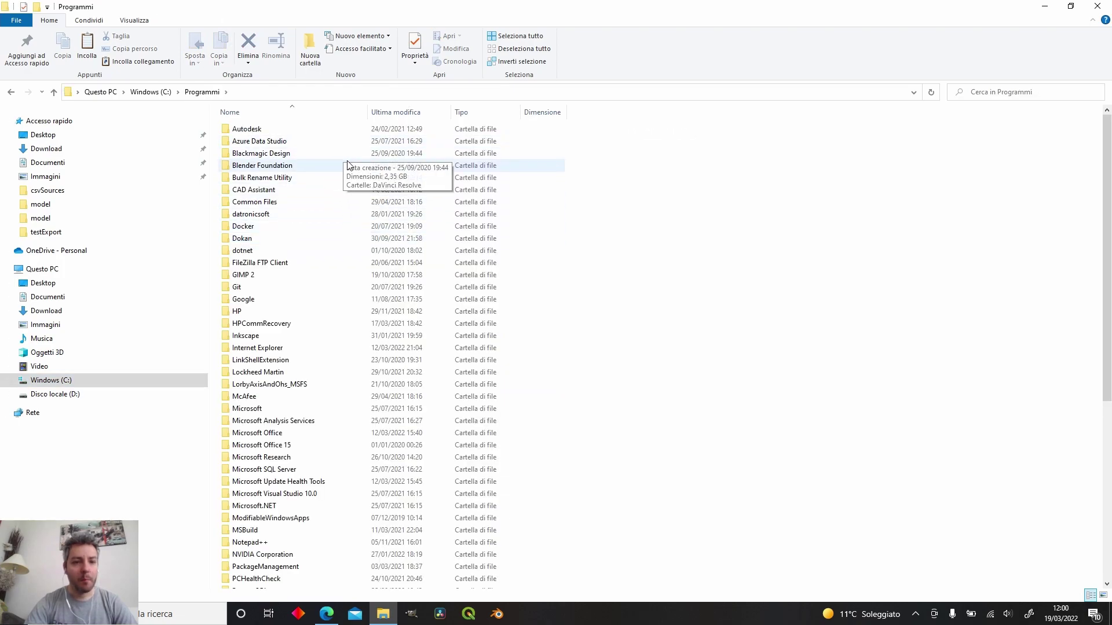
click(374, 167)
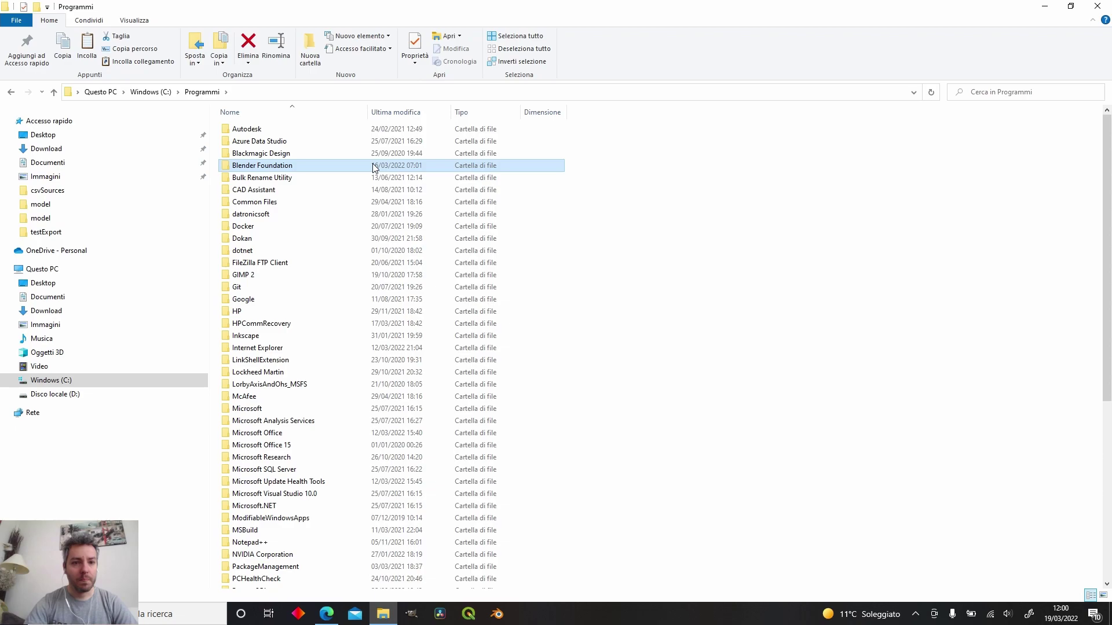
double_click(410, 168)
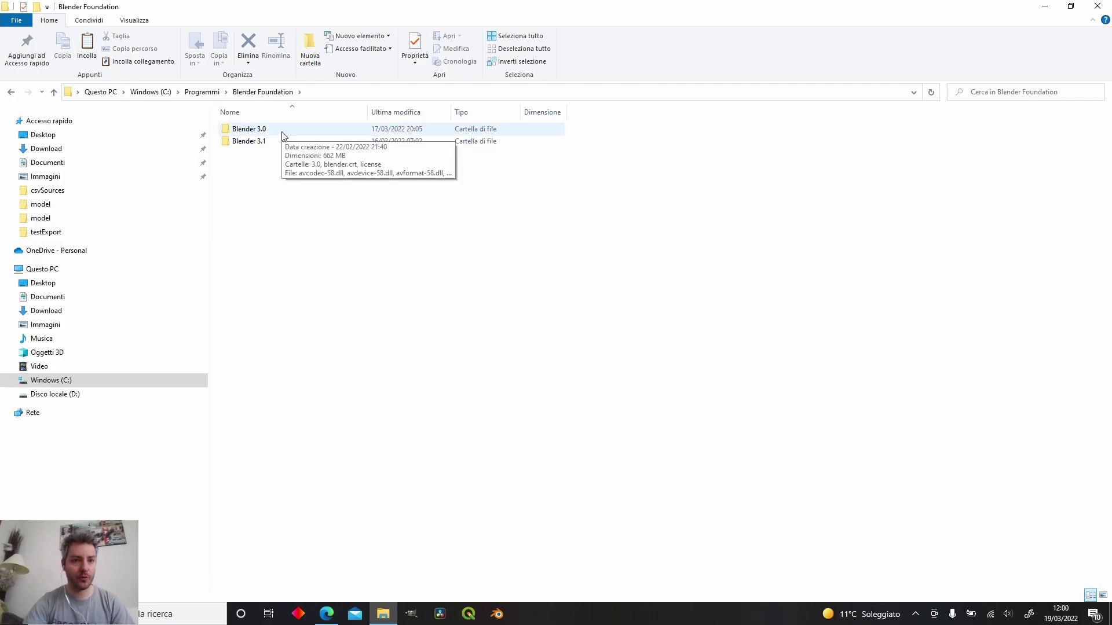
double_click(269, 142)
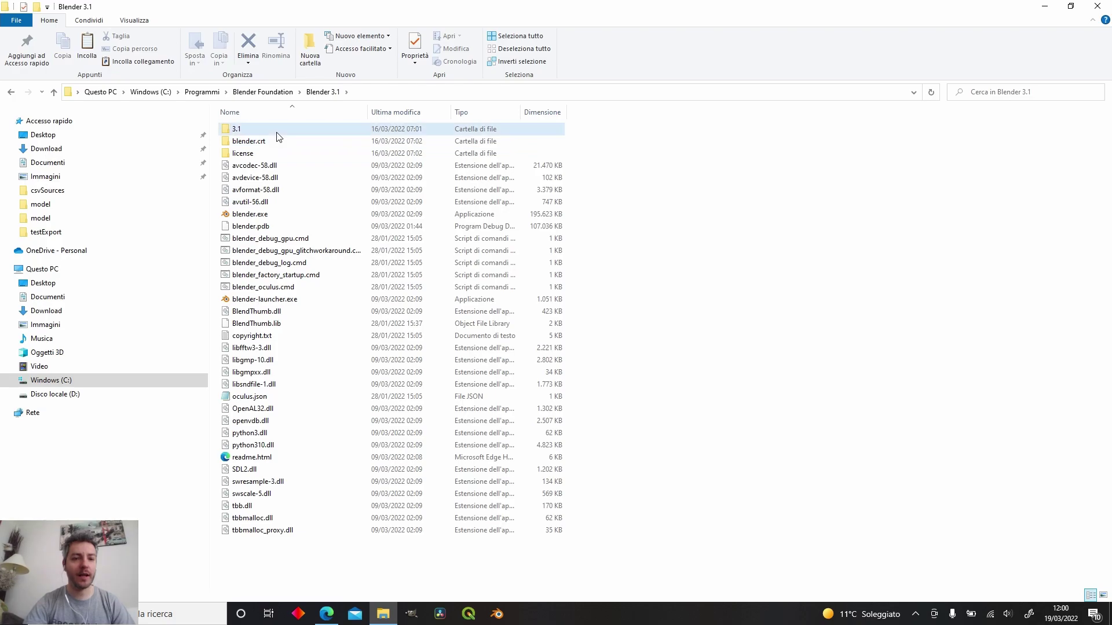
double_click(276, 133)
double_click(276, 156)
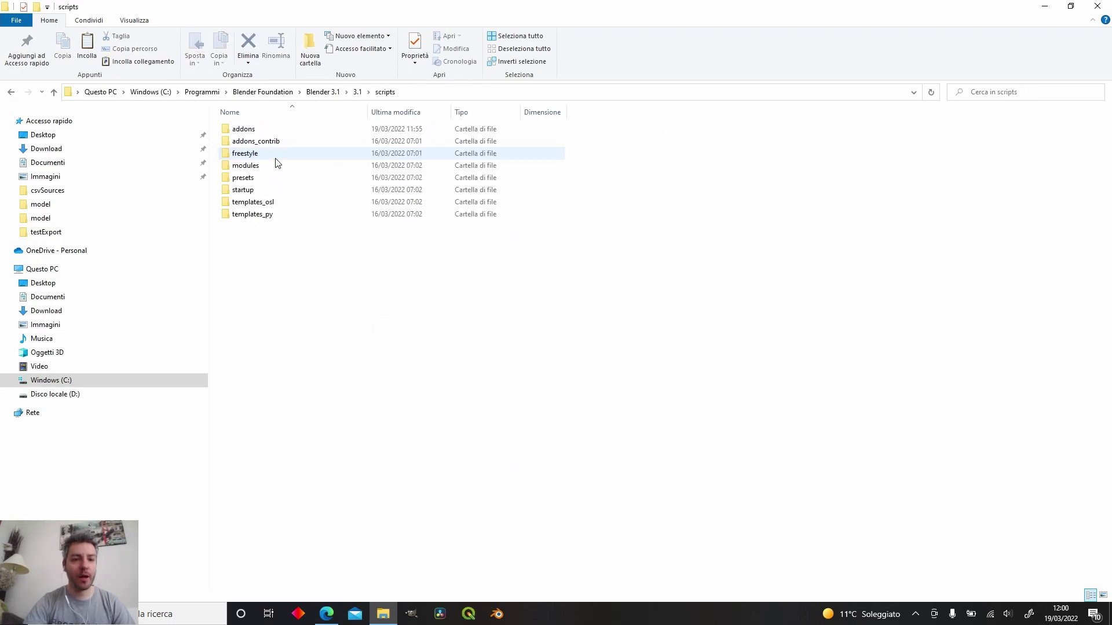
double_click(279, 130)
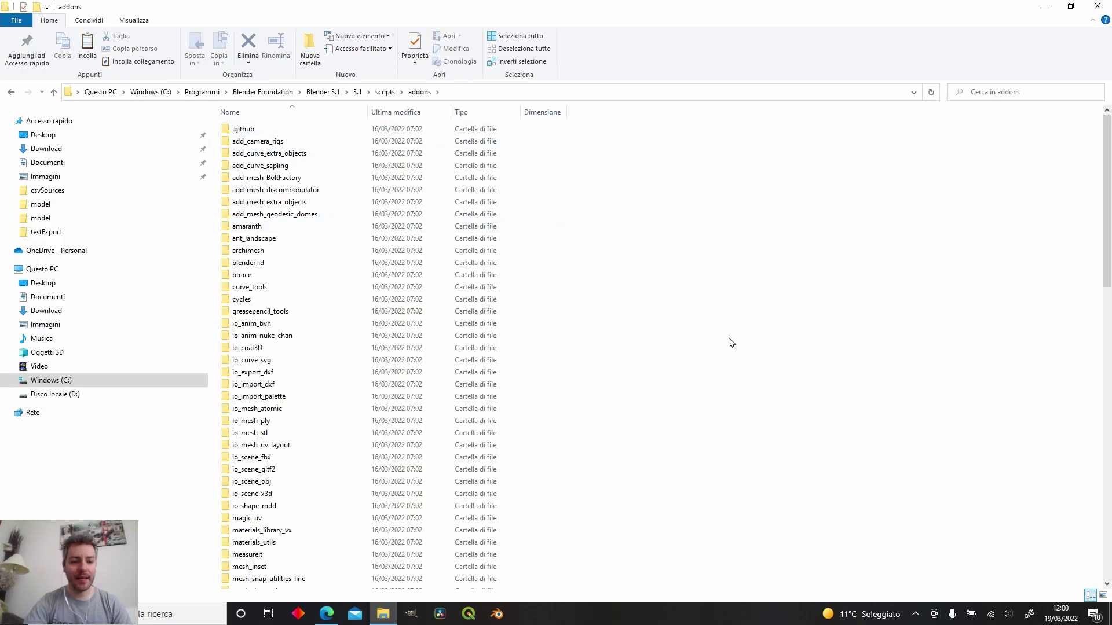
key(ctrl+v)
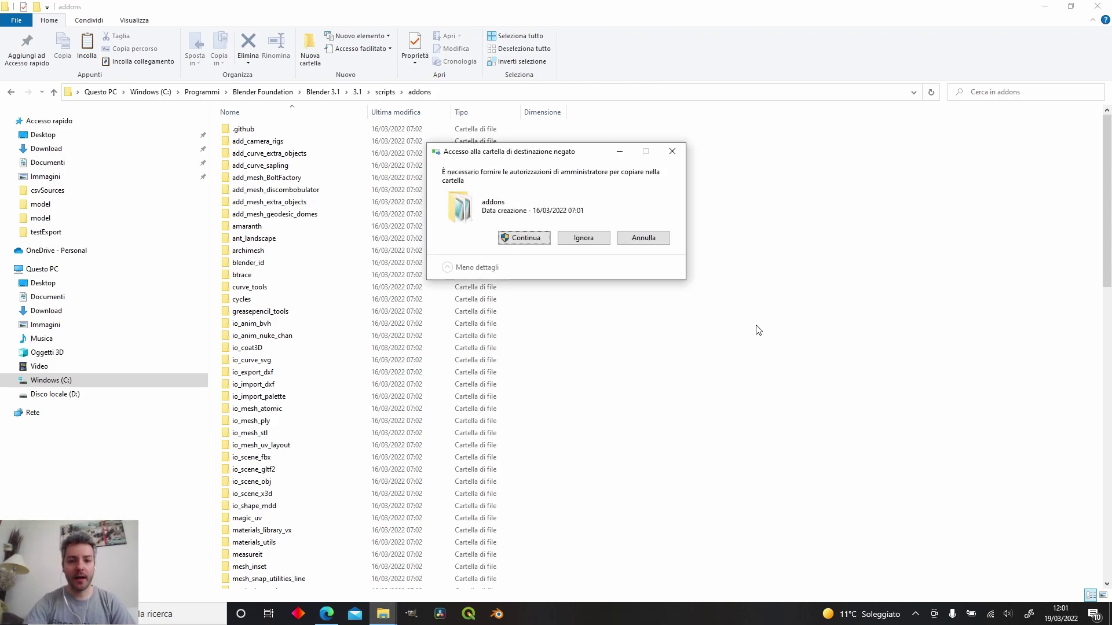
click(513, 239)
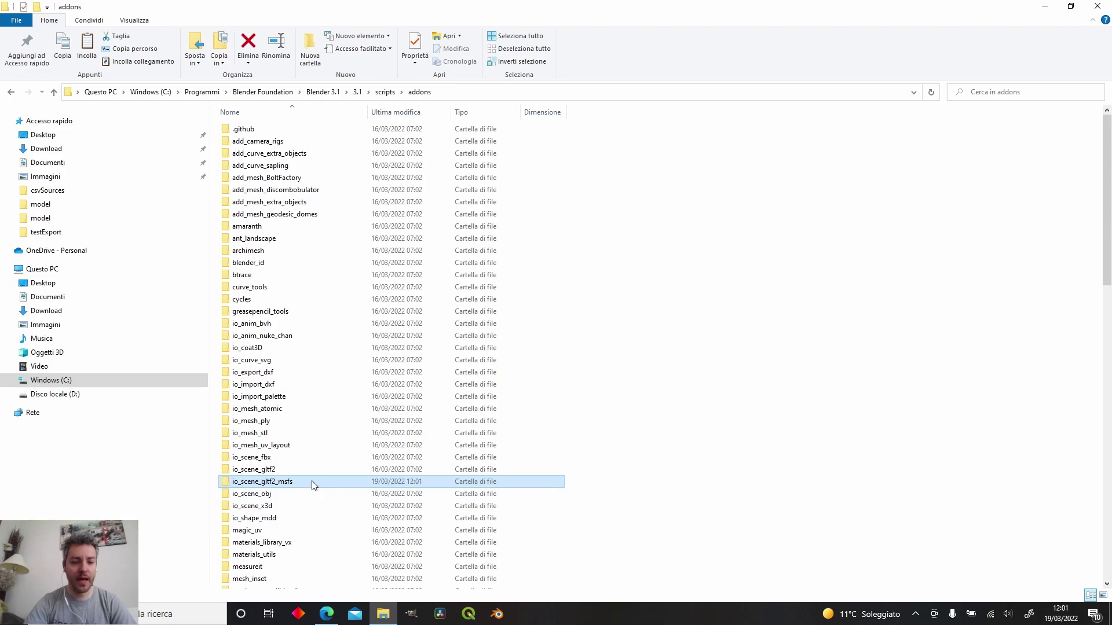
- Launch Blender from the taskbar and dismiss the splash screen
key(super+d)
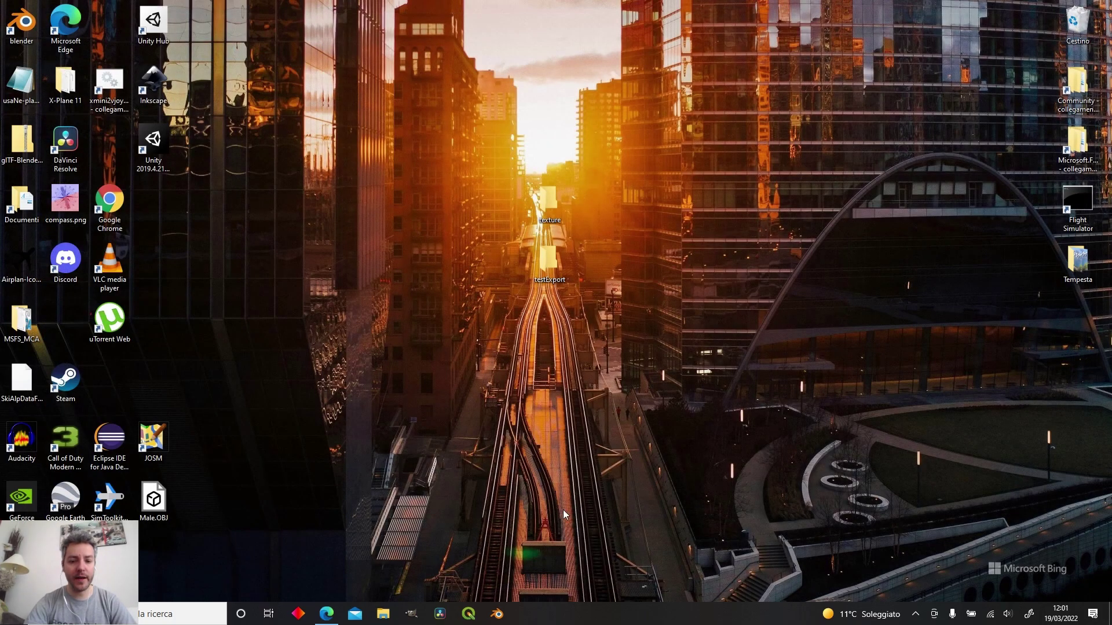
click(497, 614)
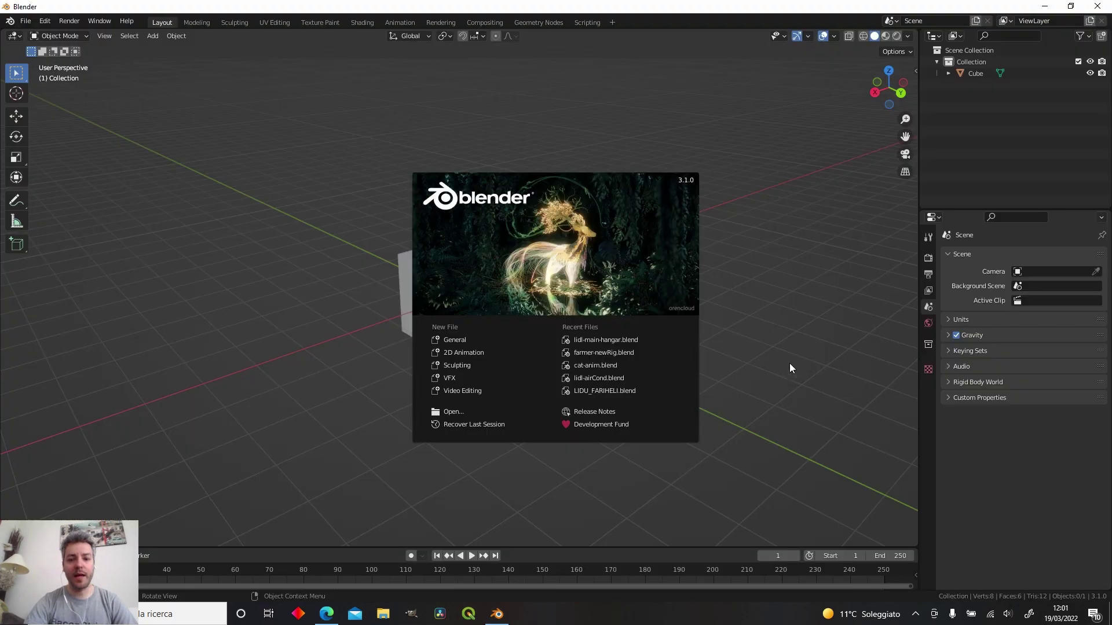
click(792, 367)
- Enable the Microsoft Flight Simulator glTF Extension add-on, found by searching 'micro', in Preferences
click(42, 22)
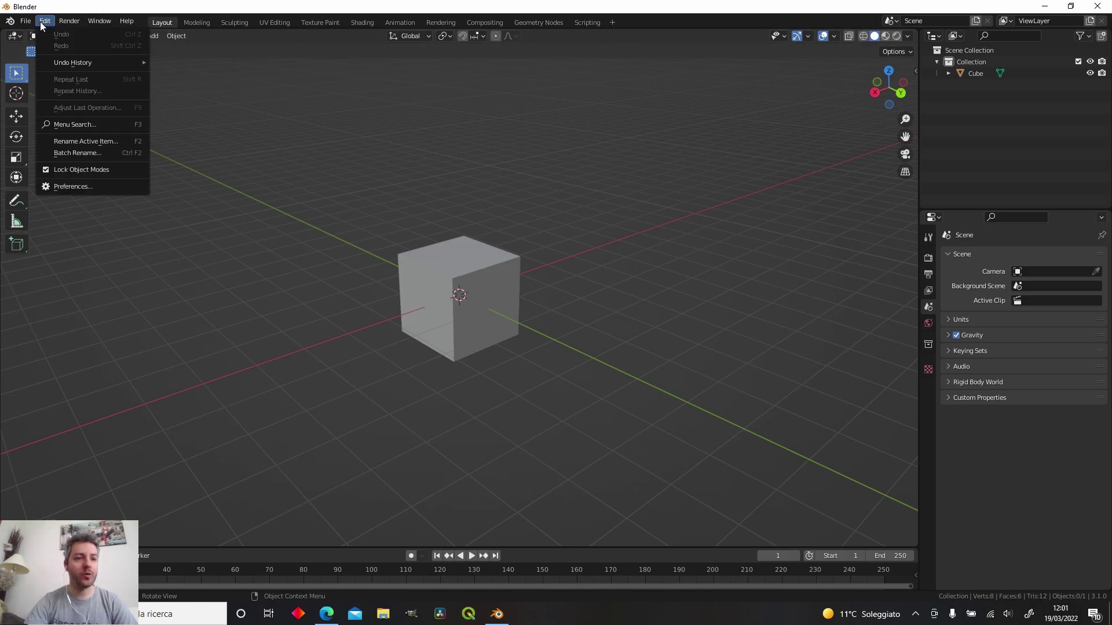
click(91, 188)
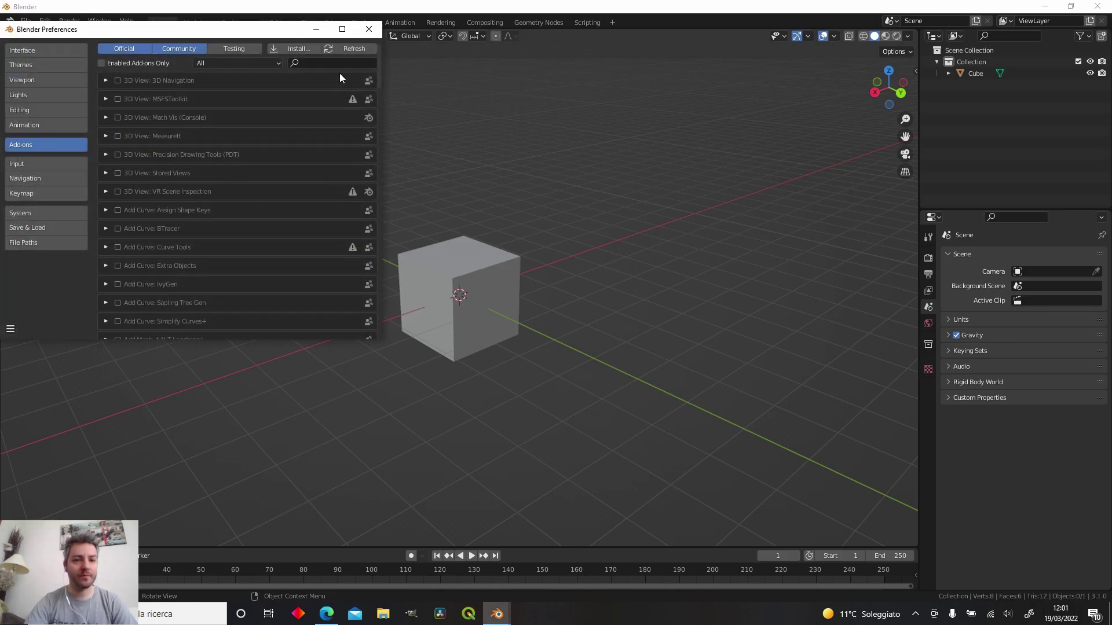
click(354, 66)
text(micro)
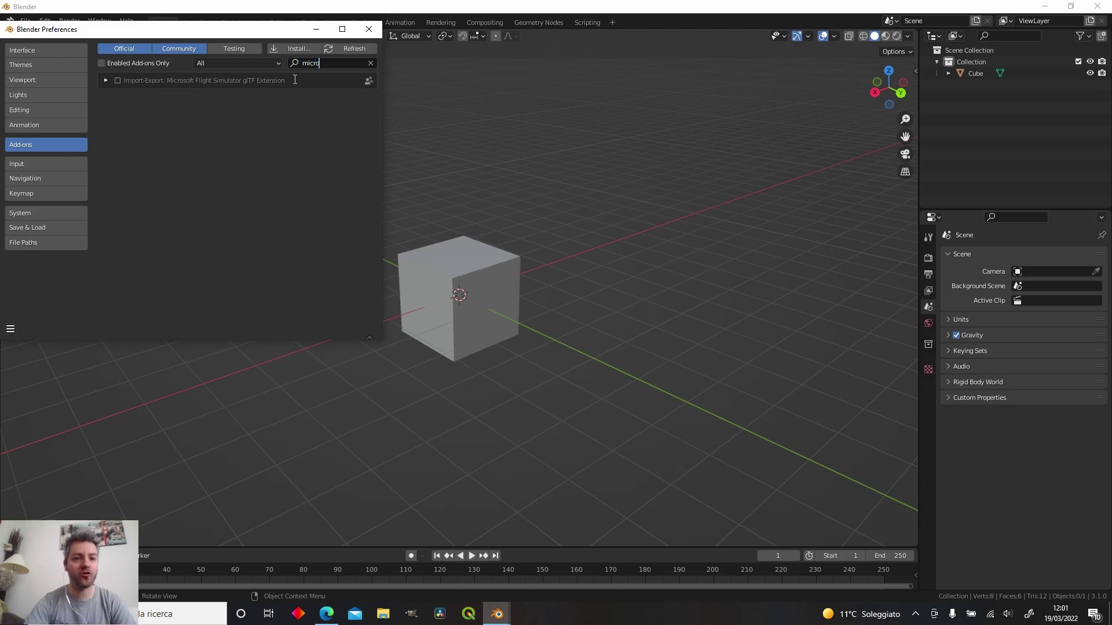
key(Return)
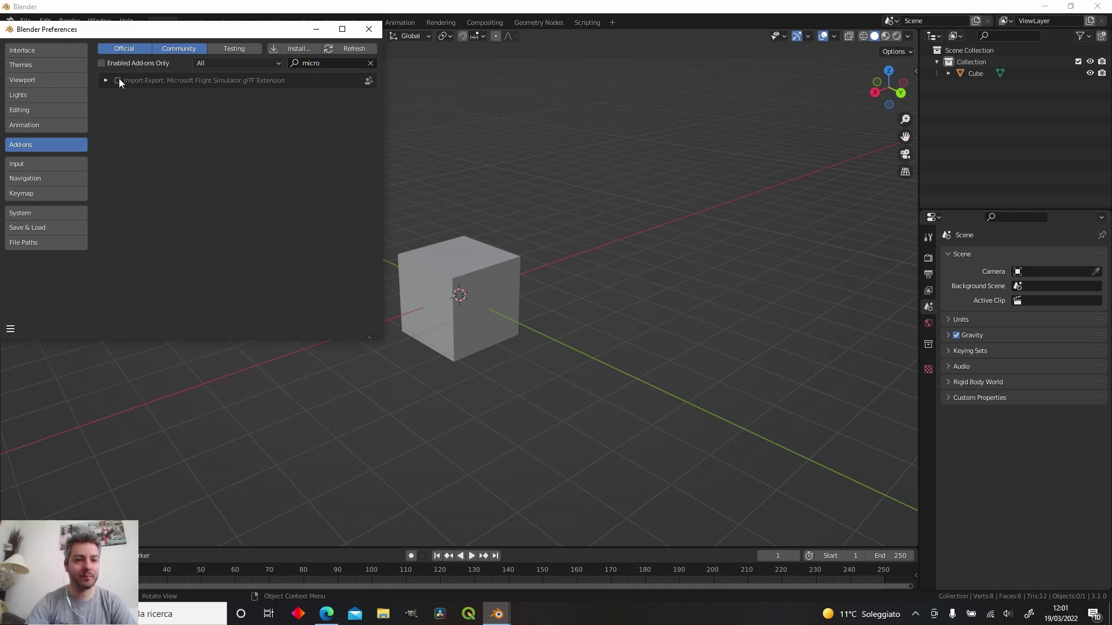
click(120, 81)
click(109, 80)
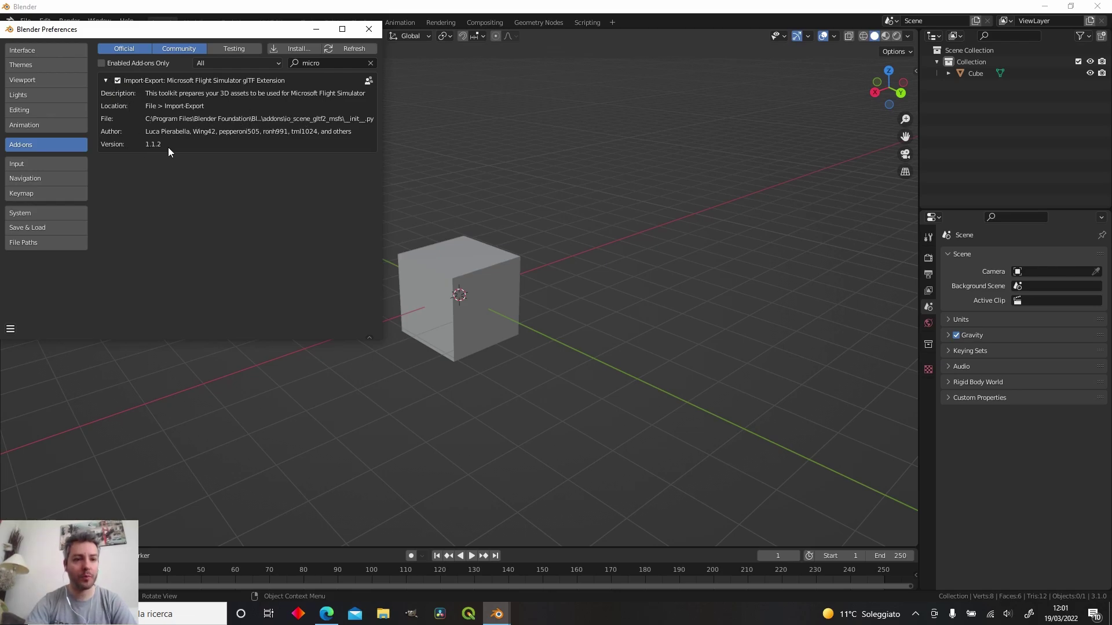
click(581, 260)
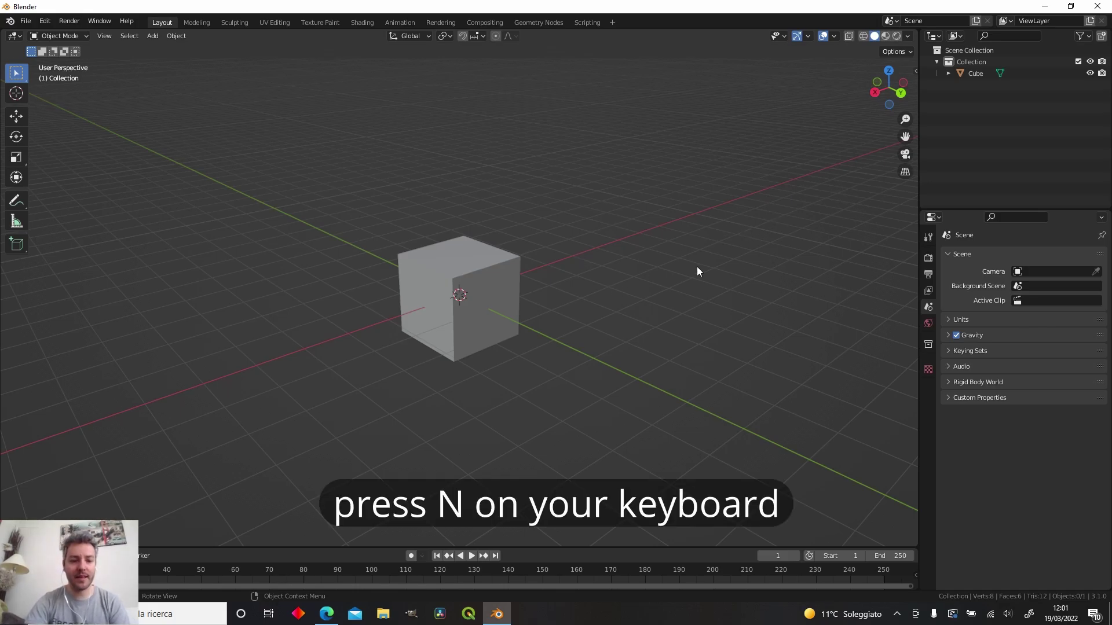
- Show the N sidebar's Multi-Export glTF 2.0 Objects tab, which reports no LODs found
key(n)
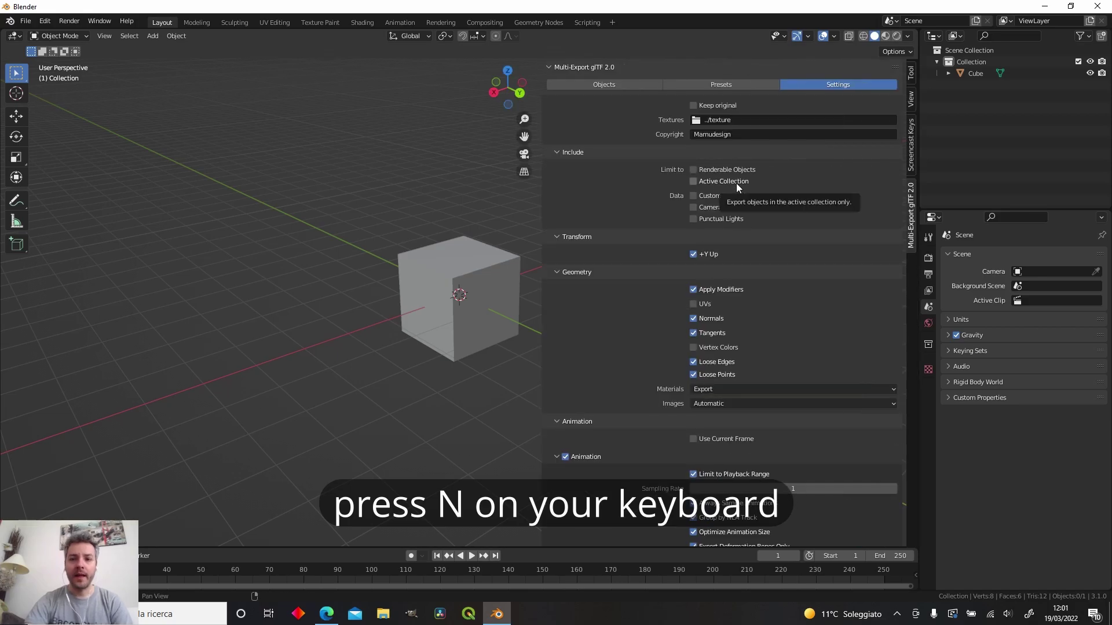
click(594, 87)
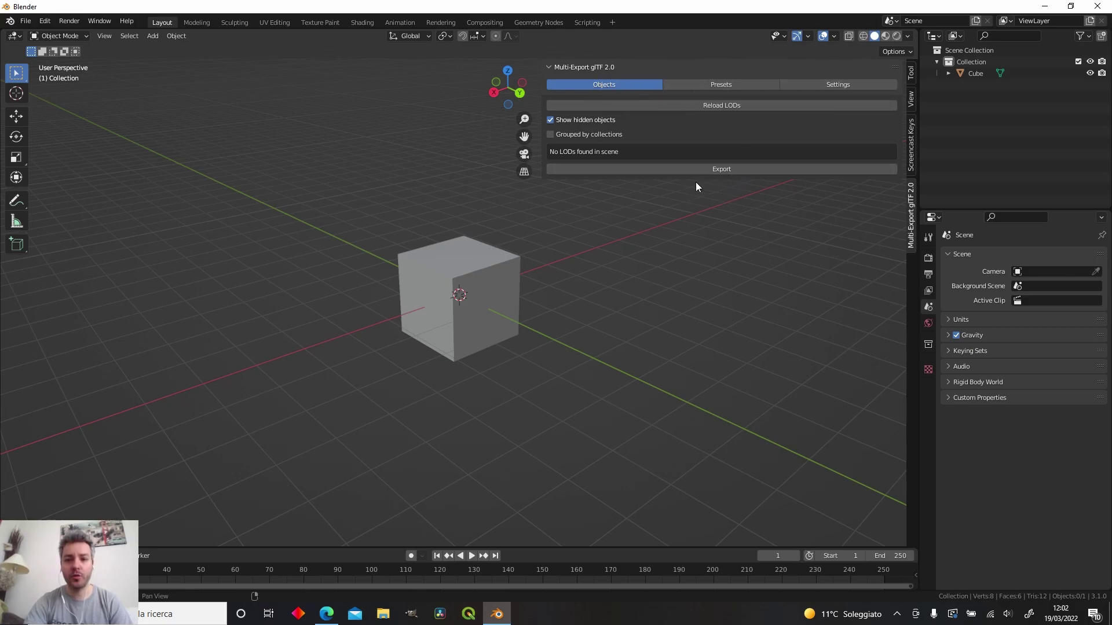
- Inspect Multi-Export Preset 1, then view the Settings tab and its ../texture textures path
click(733, 84)
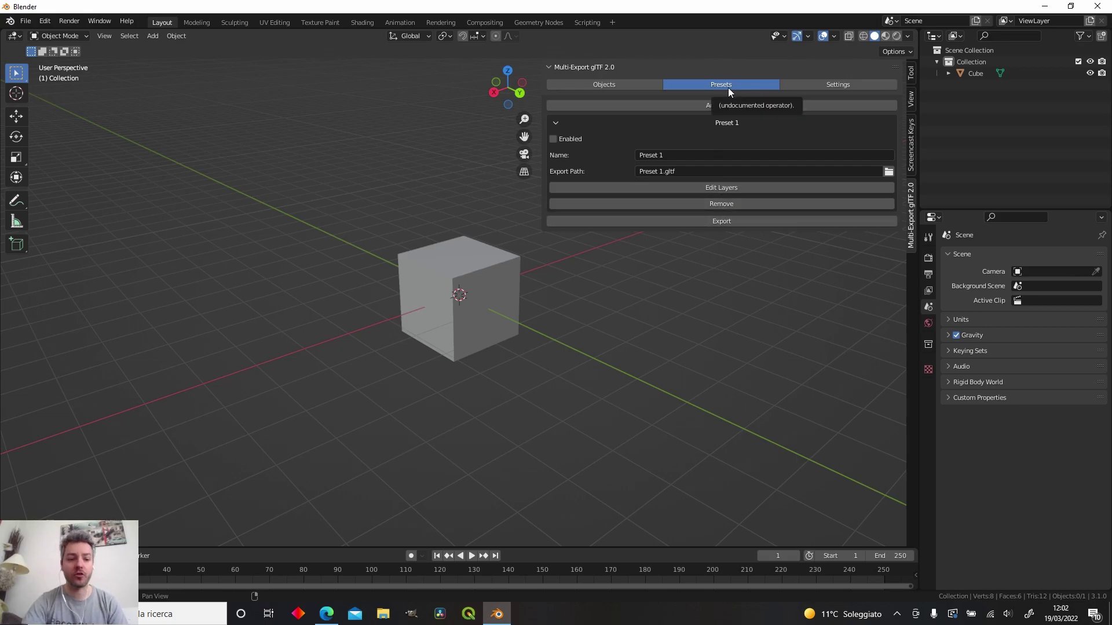
click(838, 83)
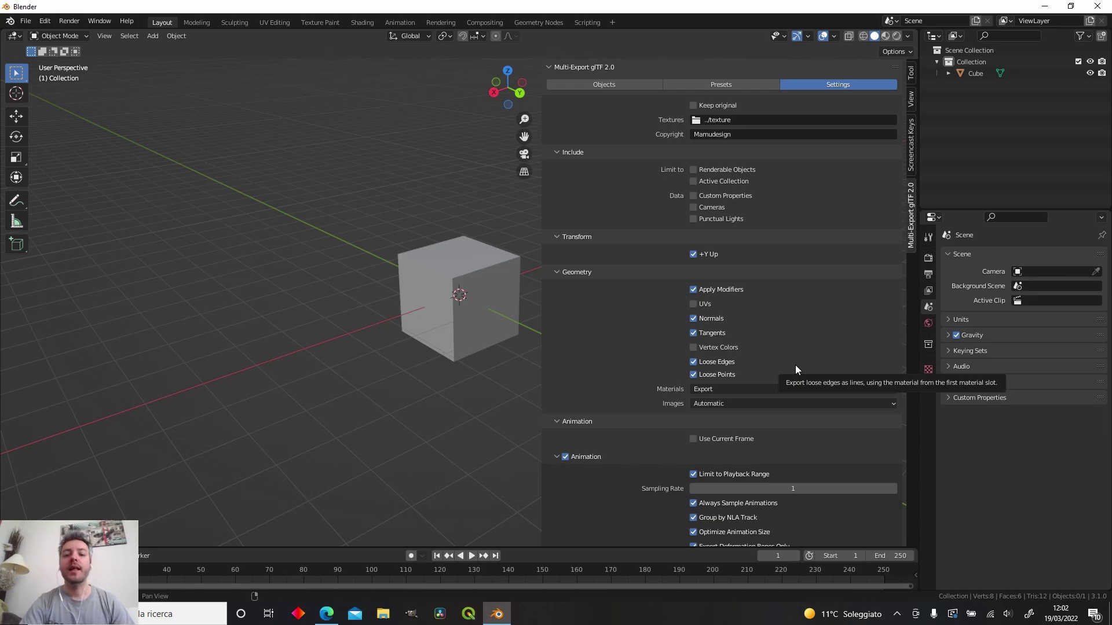
click(739, 120)
- Enable UVs and Vertex Colors under Geometry, keeping the textures path ../texture
click(748, 120)
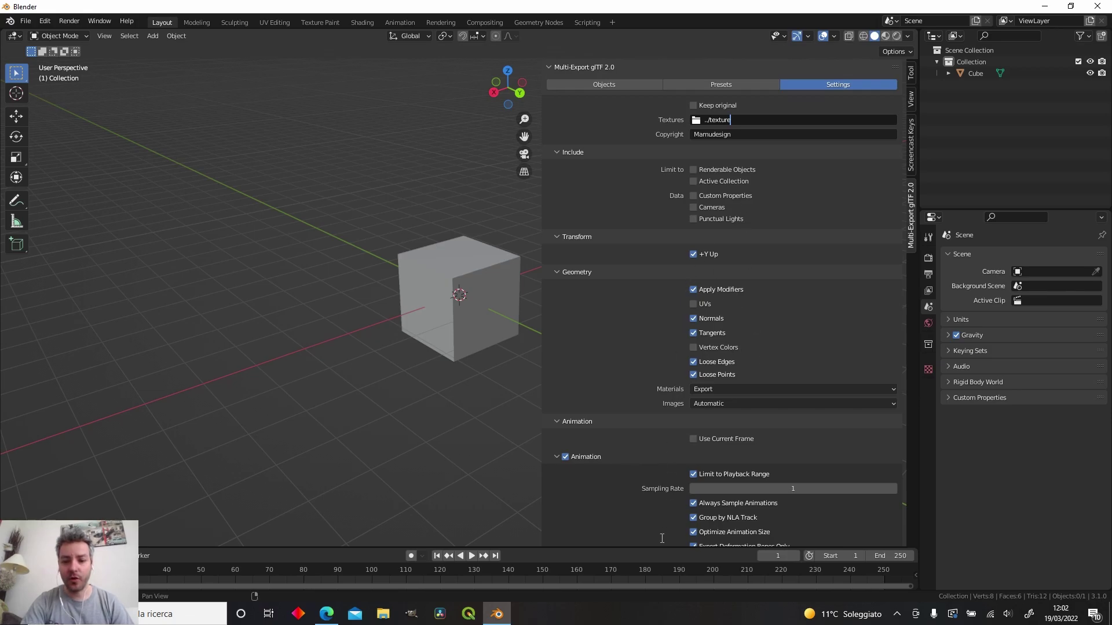
click(694, 304)
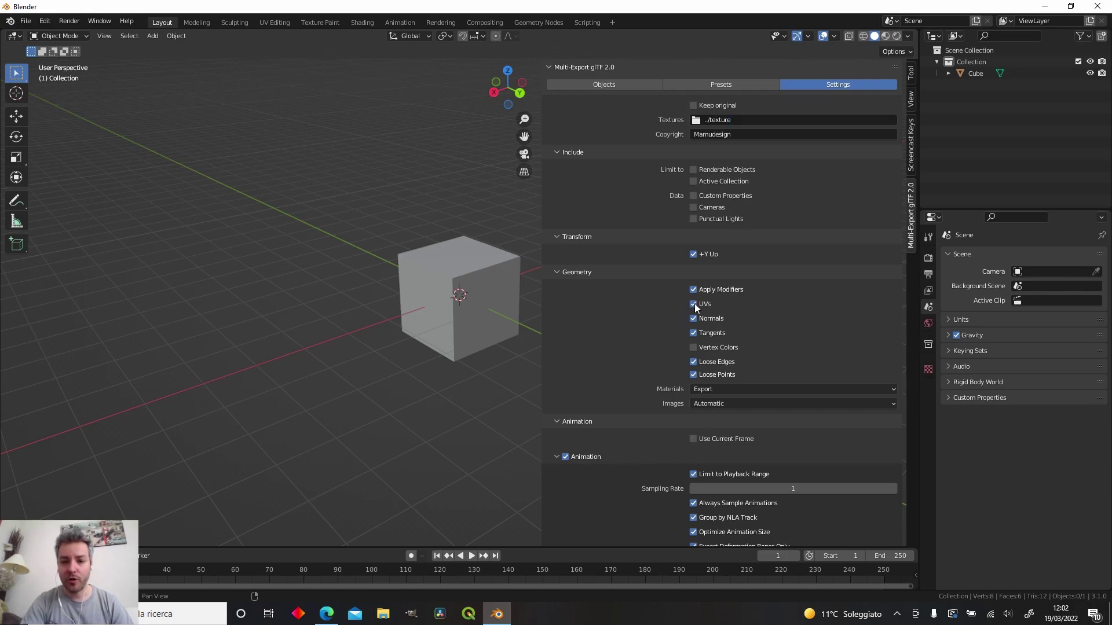
scroll(760, 348, down, 2)
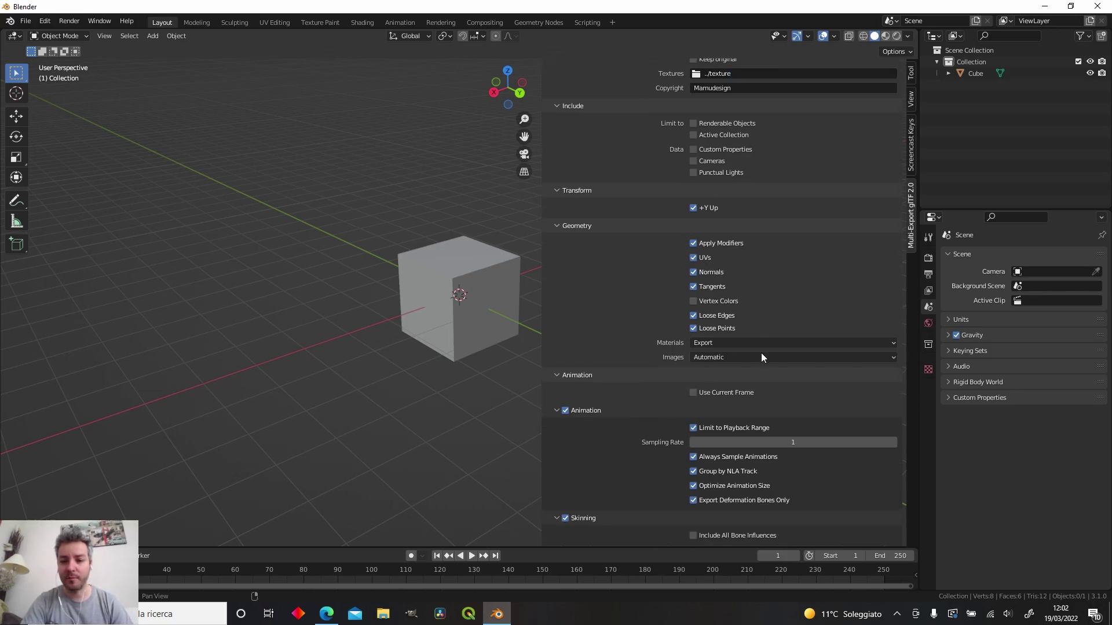
click(733, 302)
- Hide the sidebar and put the cube into Edit Mode with face selection and nothing selected
scroll(633, 212, up, 2)
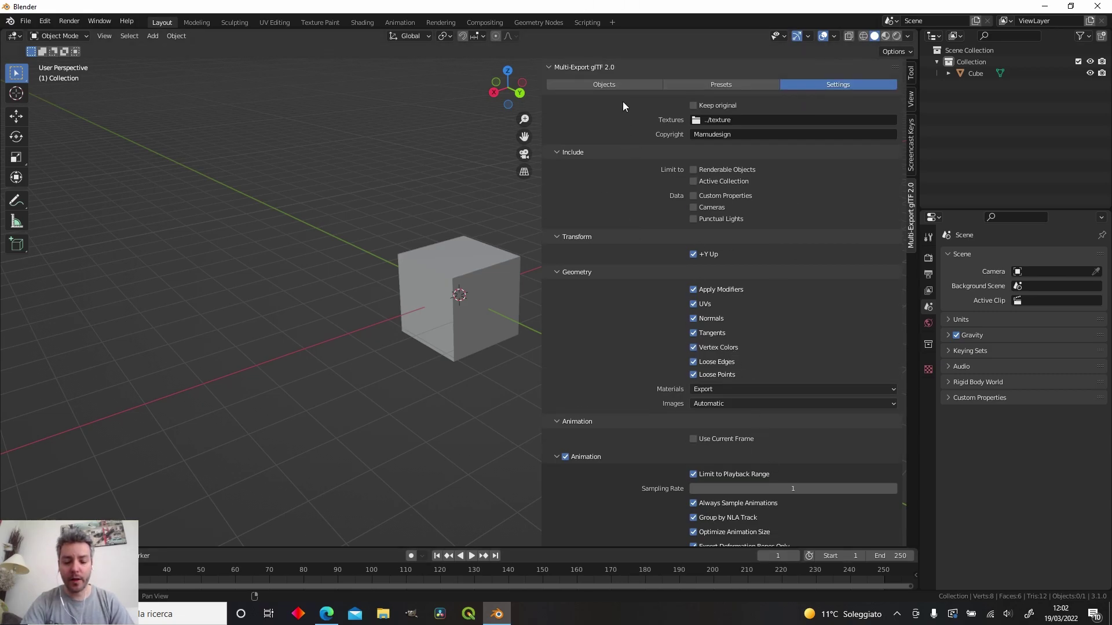
key(n)
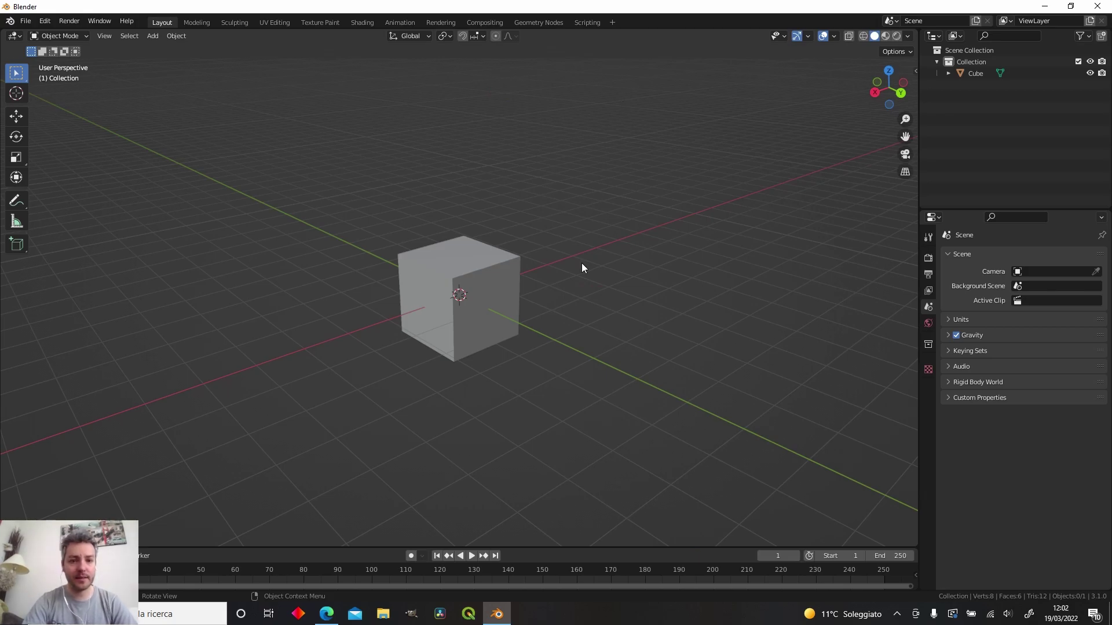
click(474, 266)
middle_drag(464, 248, 509, 247)
key(Tab)
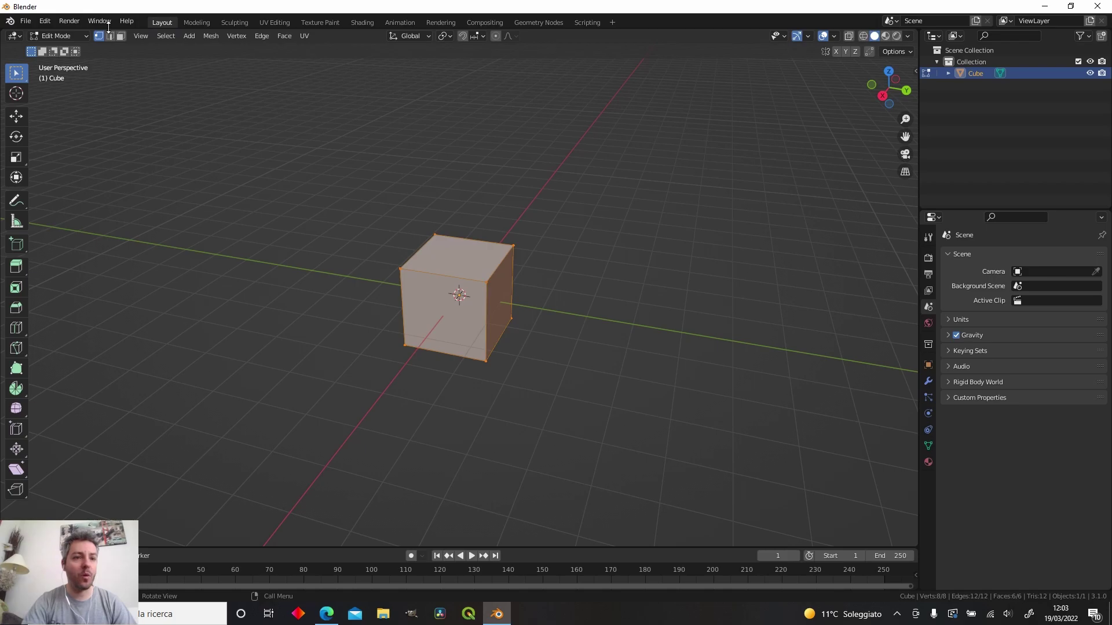
click(121, 35)
key(alt+a)
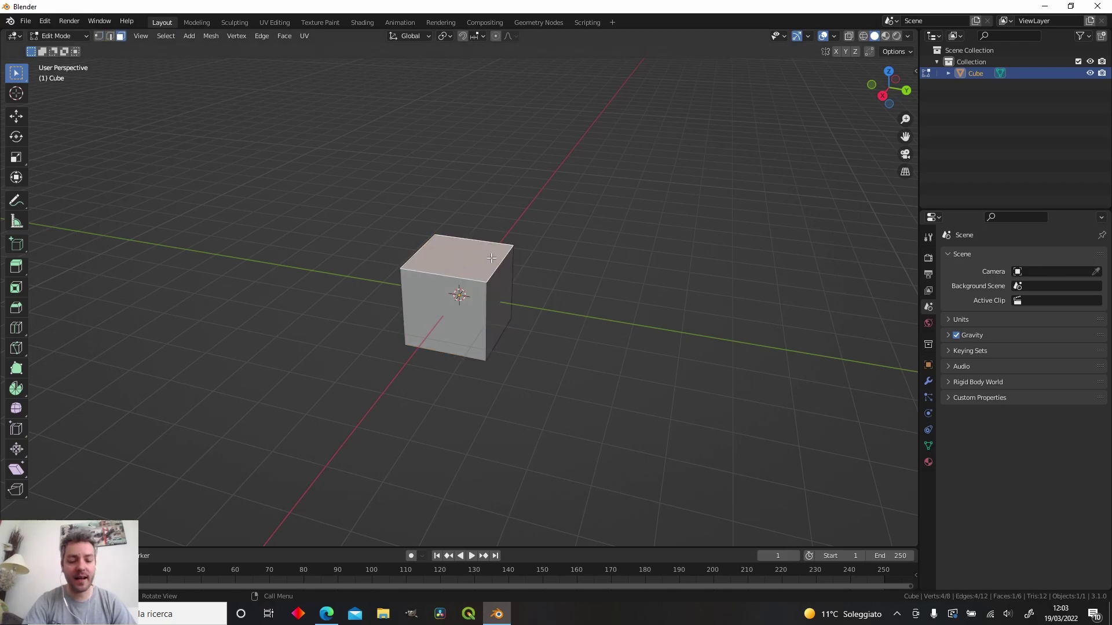
- Extrude the cube's top face, scale it down and raise it along Z into a pointed roof
click(480, 255)
key(e)
click(495, 256)
key(s)
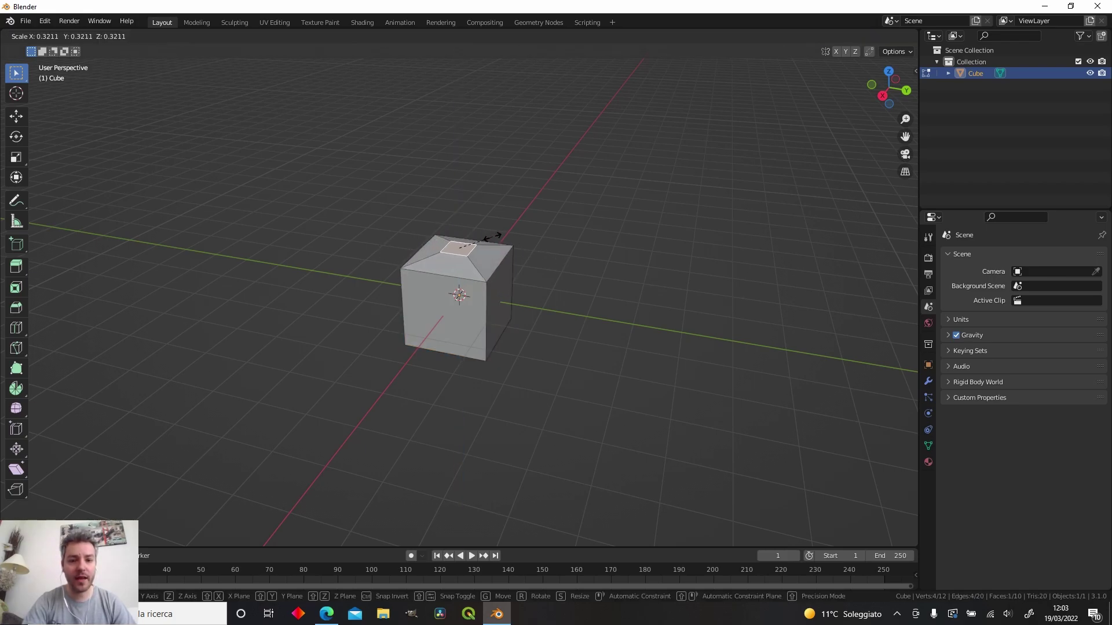
click(475, 242)
key(g)
key(z)
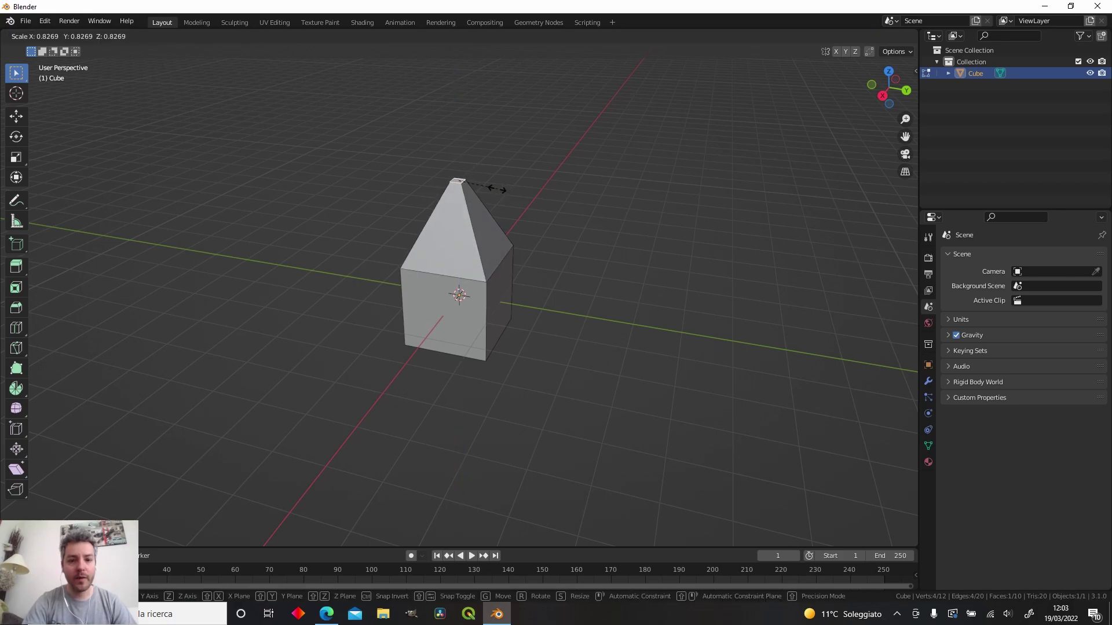
click(487, 189)
middle_drag(487, 189, 623, 330)
key(a)
middle_drag(431, 320, 614, 298)
key(Tab)
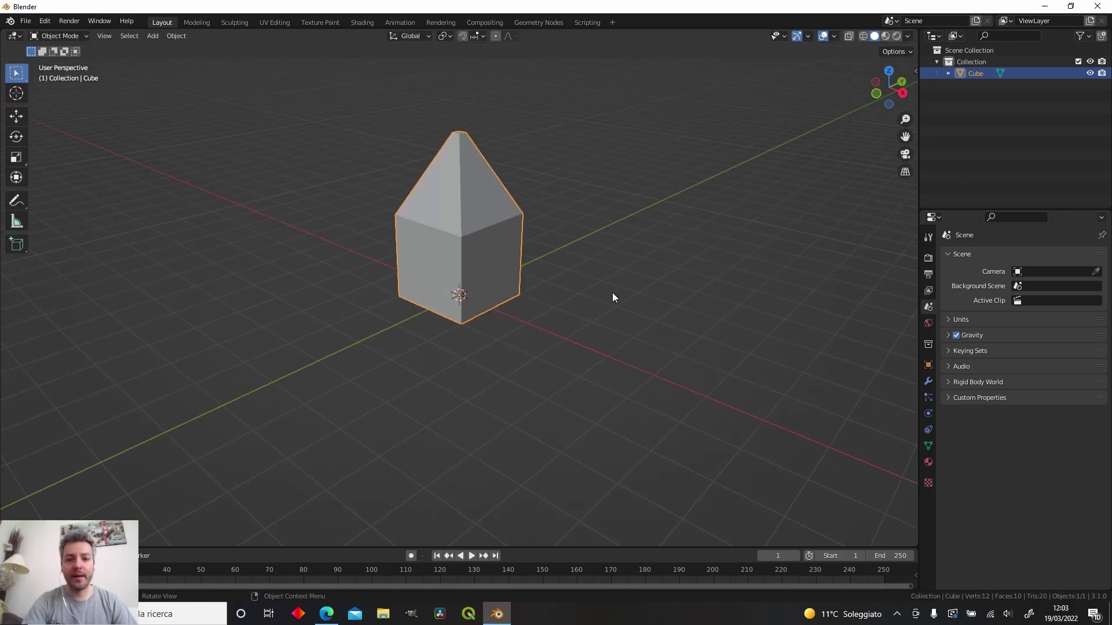
- Set the house's MSFS Material Params type to Standard
click(926, 463)
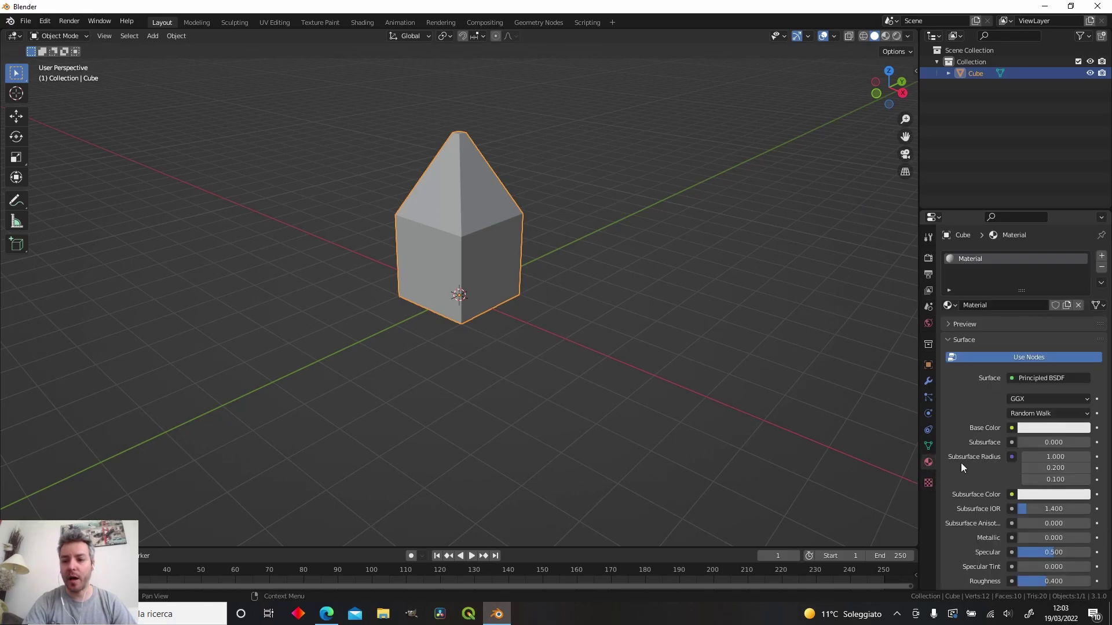
scroll(961, 463, down, 15)
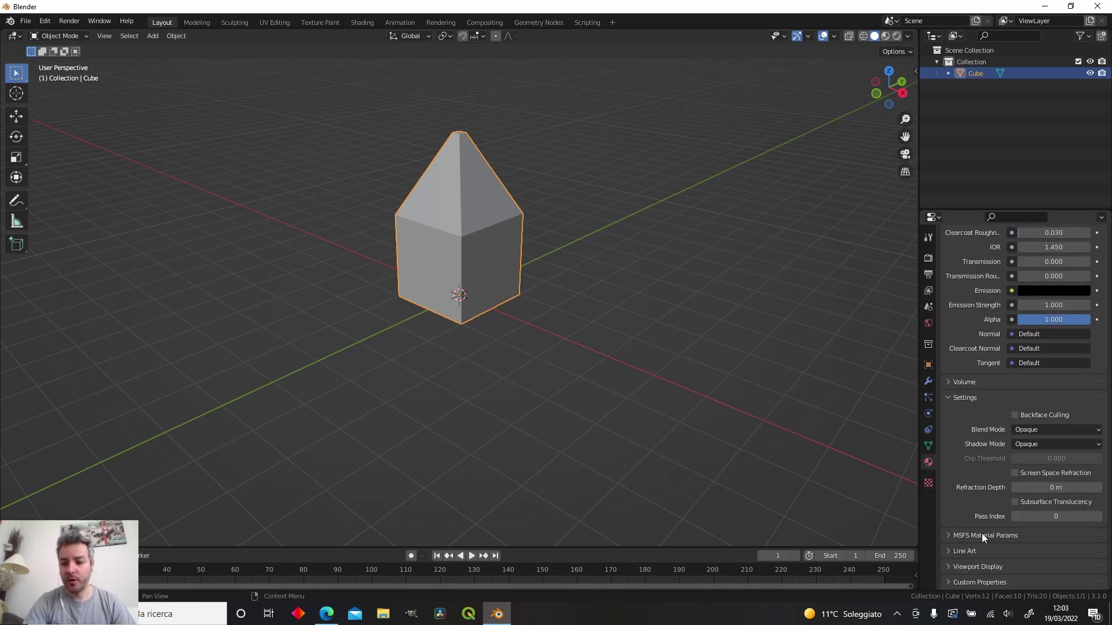
click(980, 533)
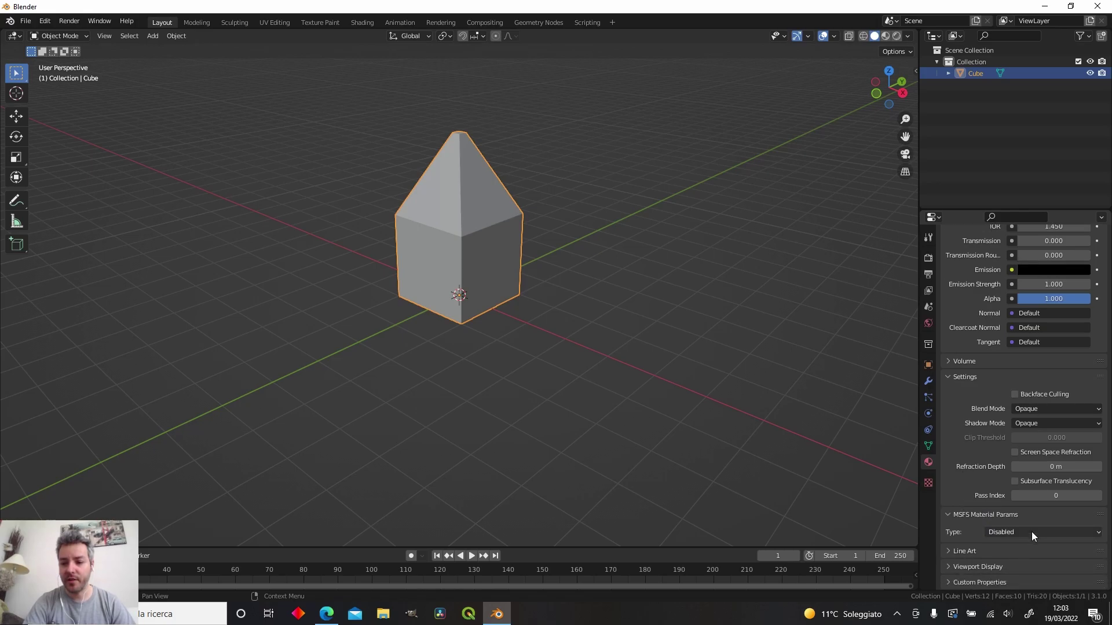
click(1031, 533)
click(1034, 508)
scroll(950, 463, down, 6)
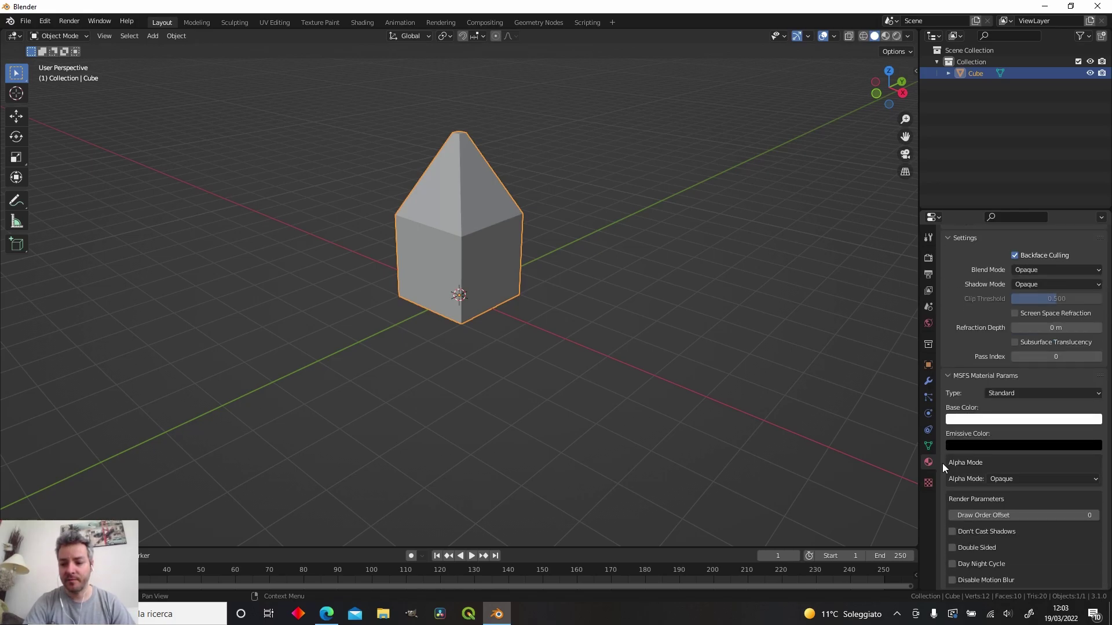
scroll(950, 463, down, 20)
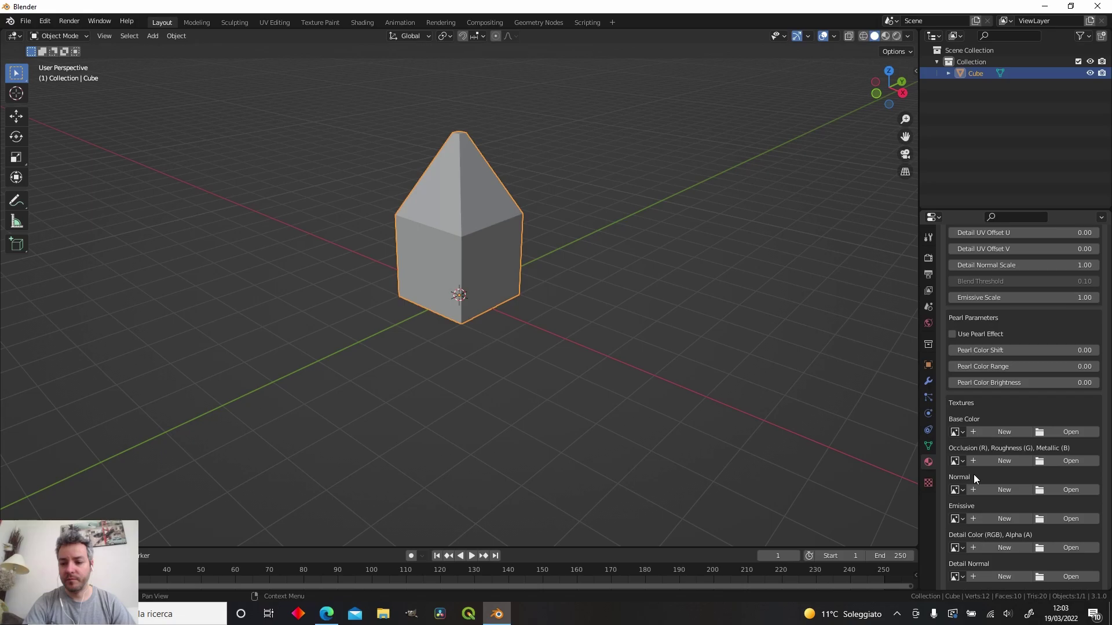
- Load the concrete albedo texture as Base Color and switch to Material Preview
click(1071, 433)
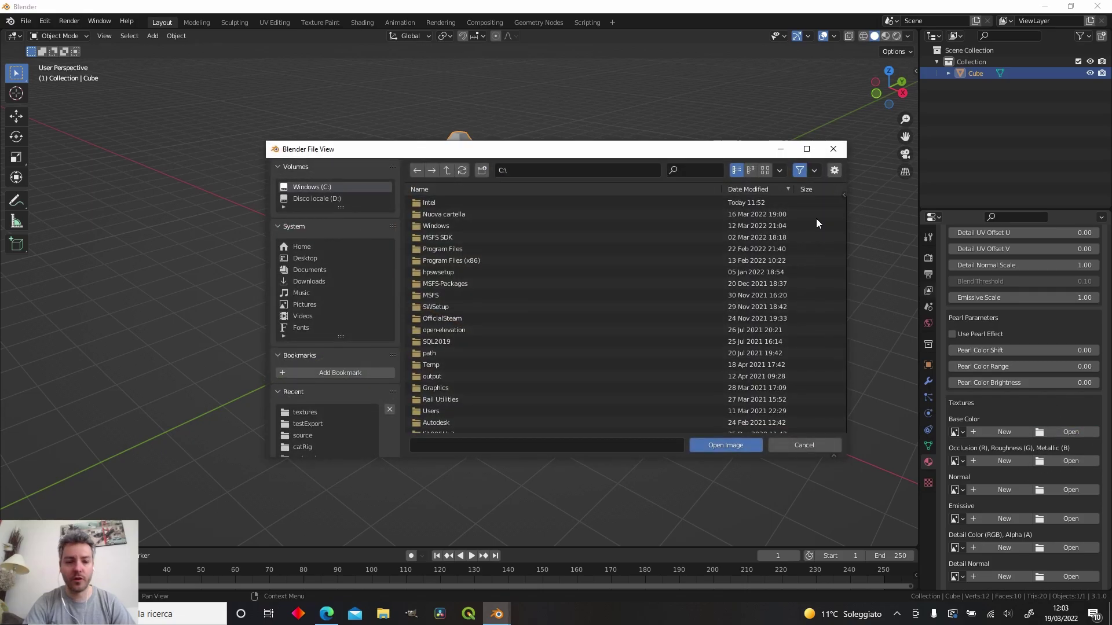
click(300, 412)
click(525, 203)
click(718, 443)
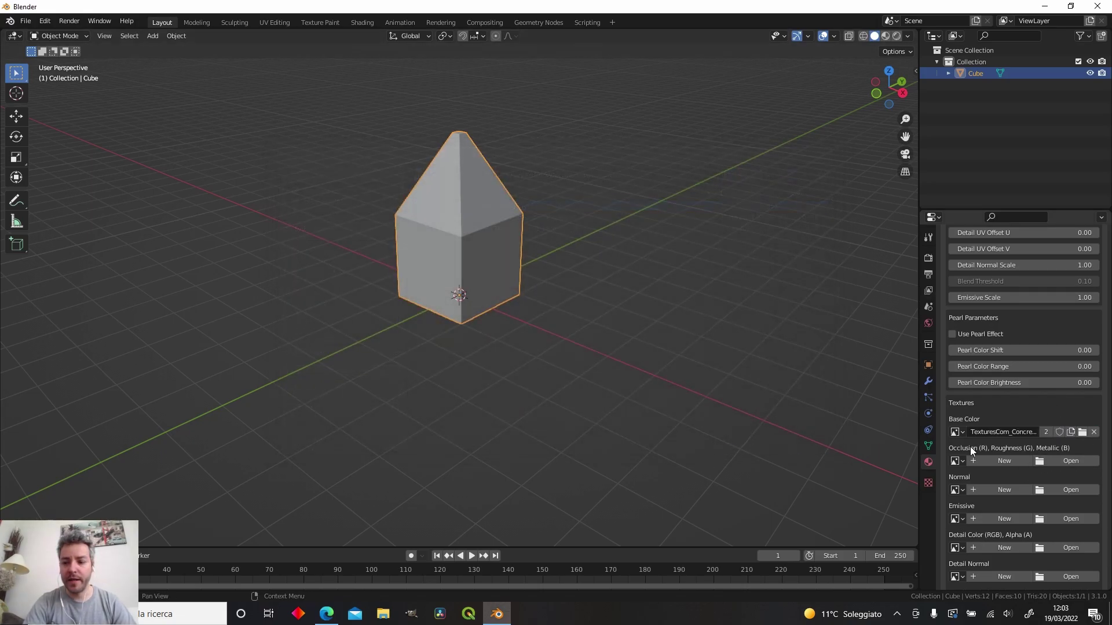
click(885, 37)
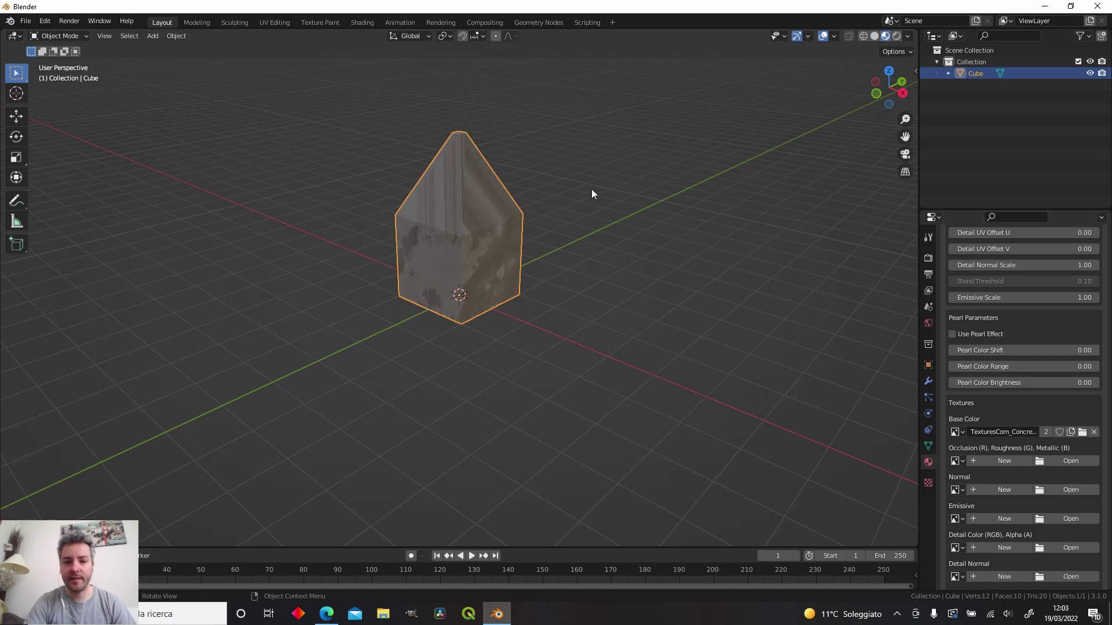
- Load the concrete occlusion-roughness-metallic and normal map textures into their MSFS texture slots
click(1070, 461)
click(526, 213)
click(715, 443)
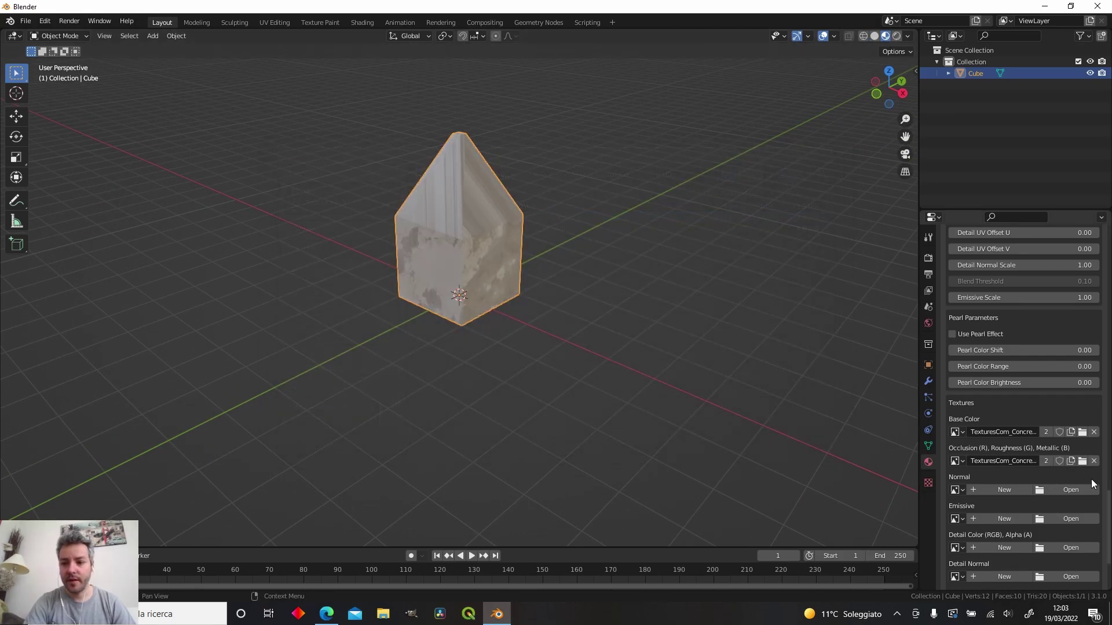
click(1070, 490)
click(314, 412)
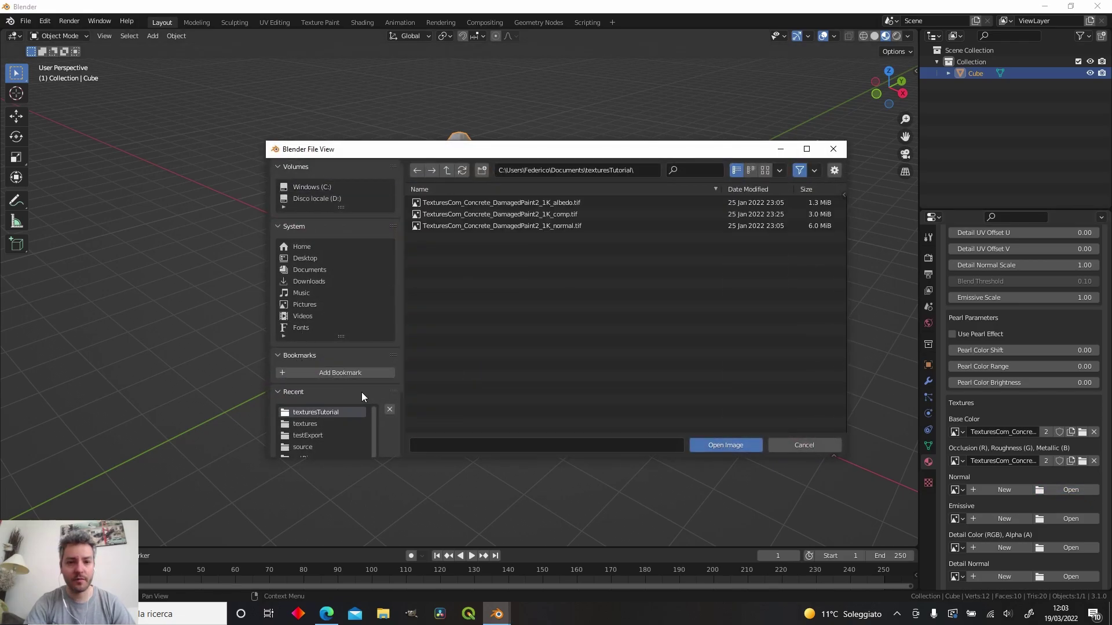
click(547, 225)
click(724, 446)
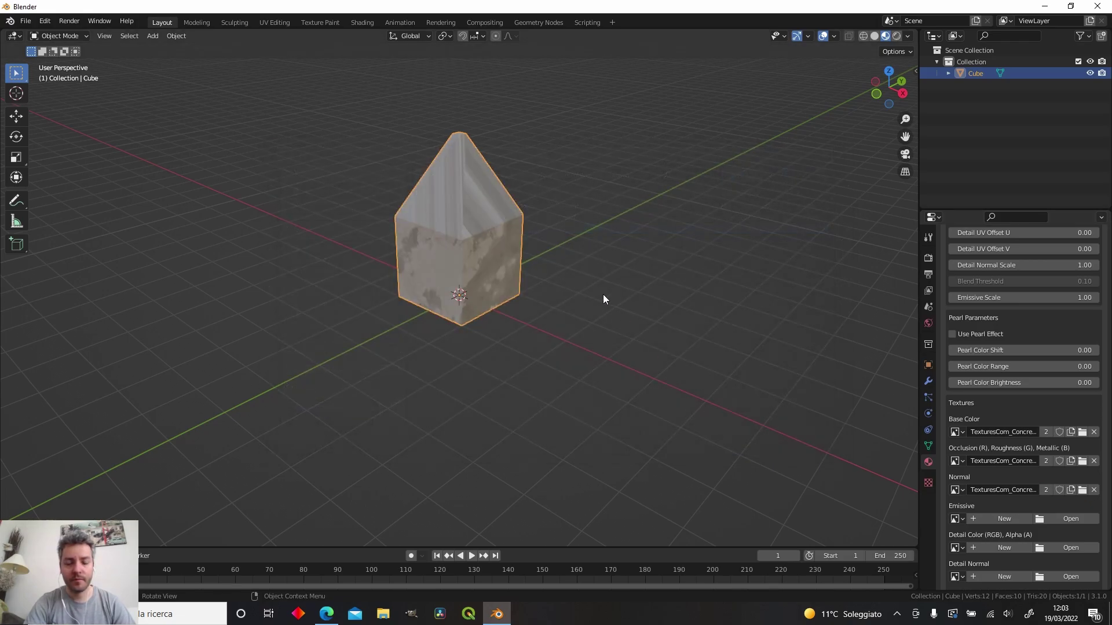
- Unwrap the whole house mesh in Edit Mode with Smart UV Project
middle_drag(606, 241, 443, 249)
key(Tab)
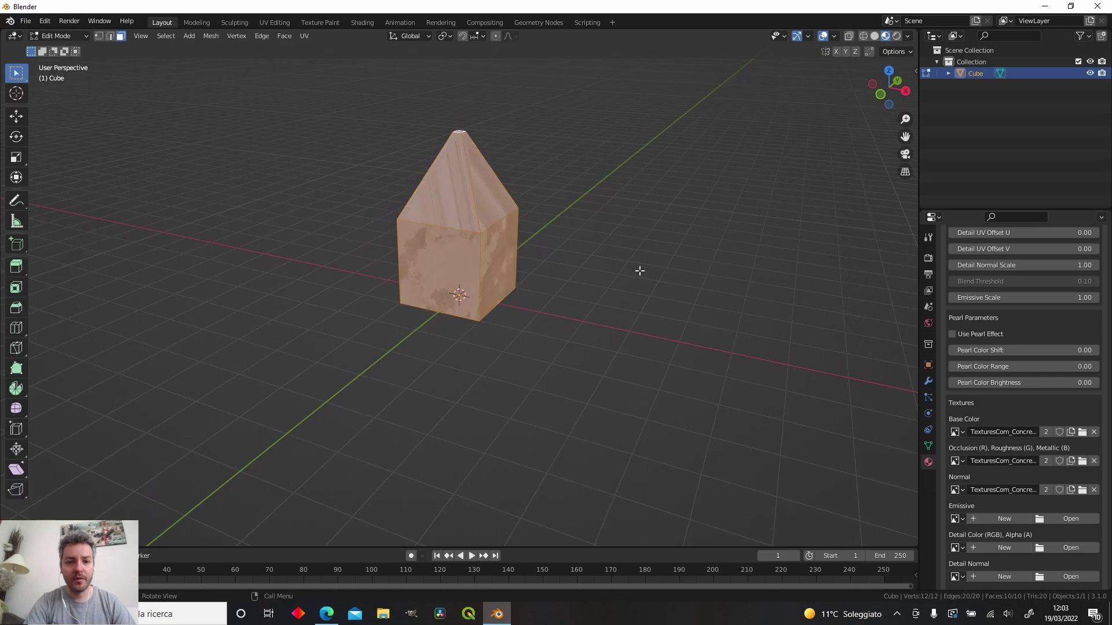
key(u)
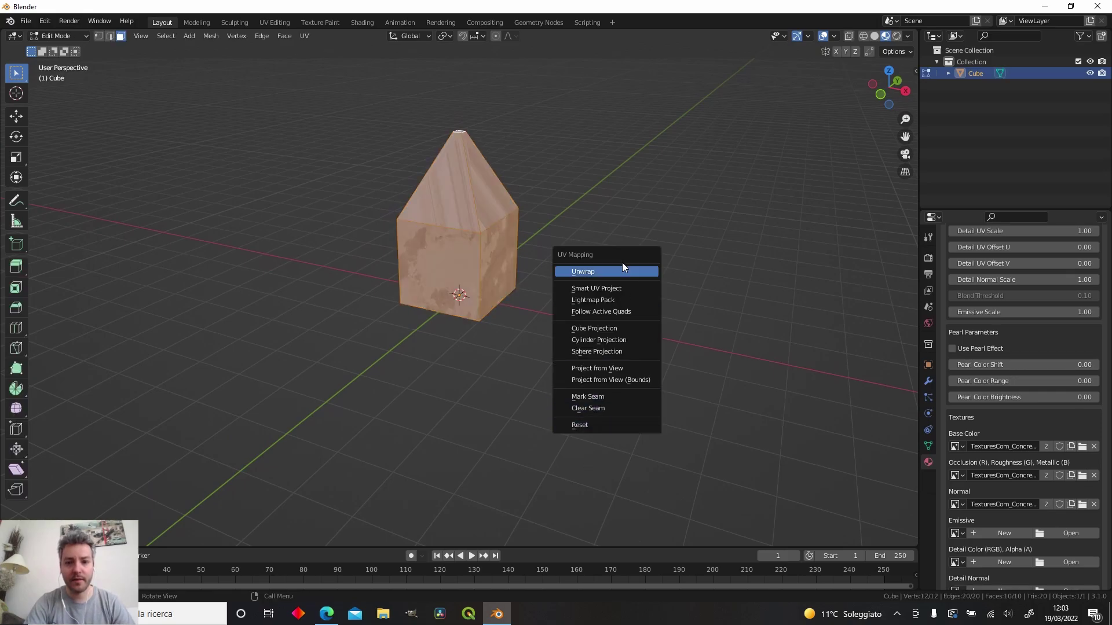
middle_drag(621, 263, 586, 318)
key(u)
click(586, 318)
click(581, 407)
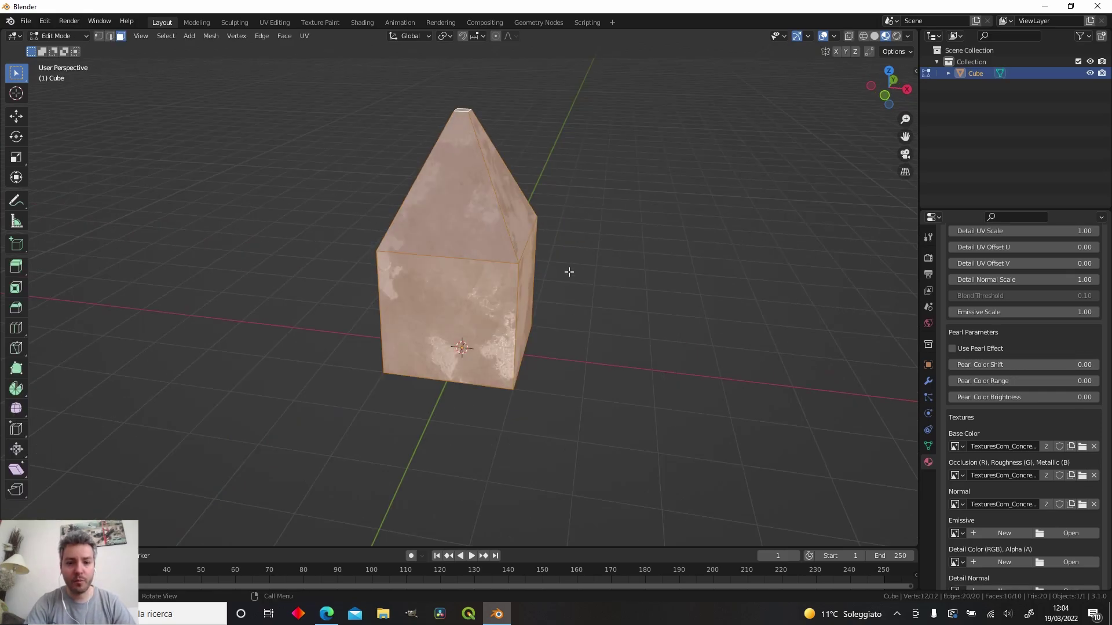
- Deselect the mesh, return to Object Mode and inspect the evenly textured house
click(602, 350)
key(Tab)
middle_drag(603, 349, 565, 391)
scroll(498, 329, up, 5)
scroll(564, 390, down, 2)
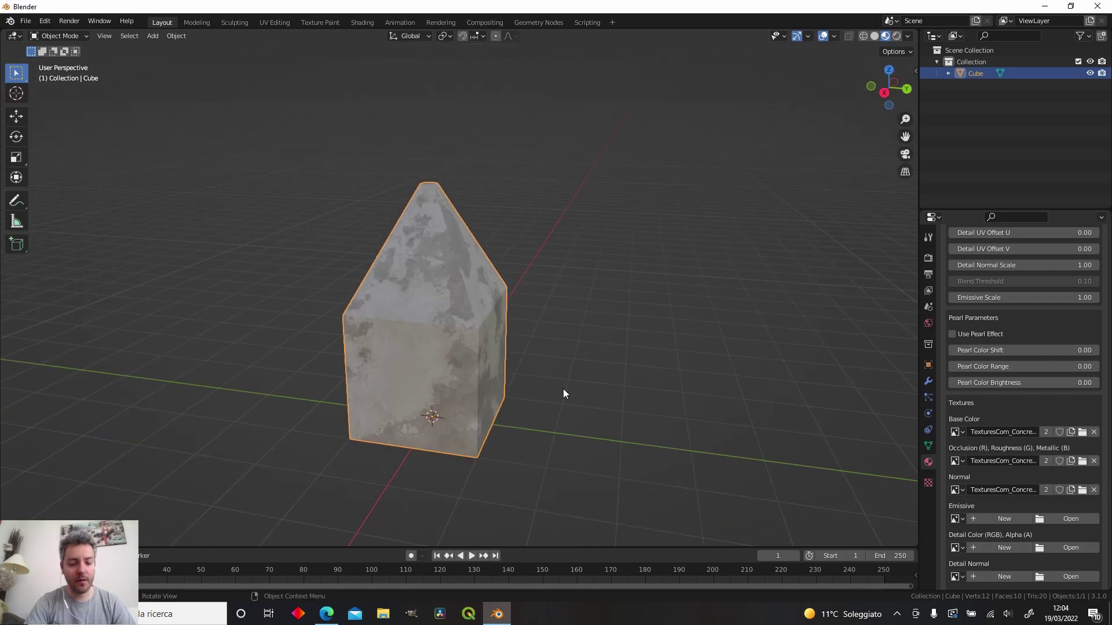
key(z)
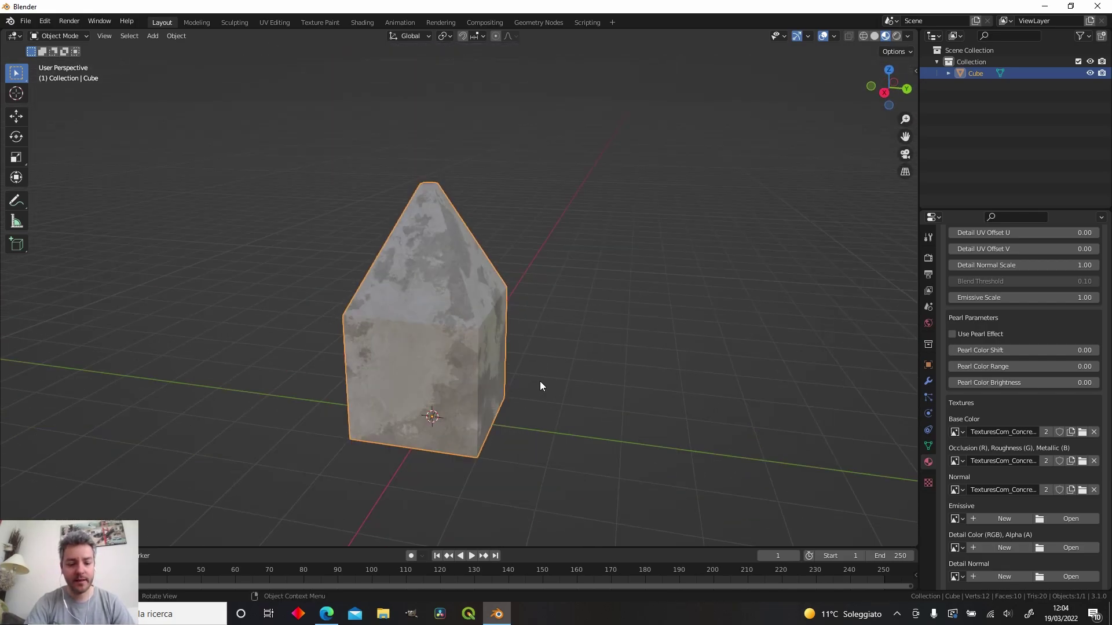
- Duplicate the house and place the copy right beside the original
key(shift+d)
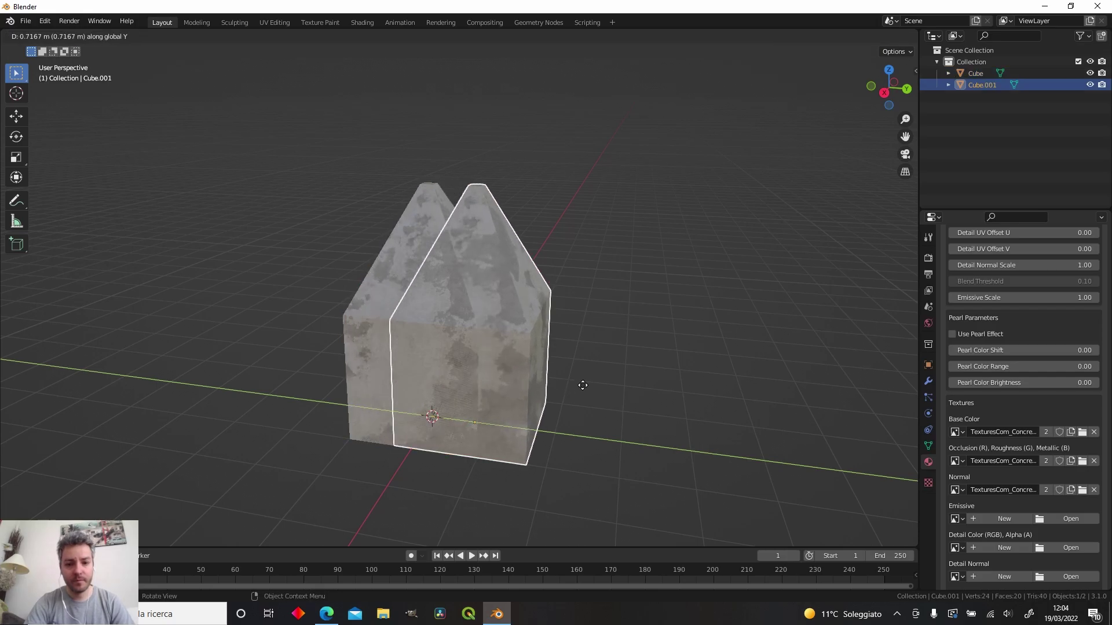
click(666, 408)
middle_drag(665, 405, 433, 394)
- Duplicate both houses along the X axis, placing the pair alongside to form four
click(429, 395)
key(a)
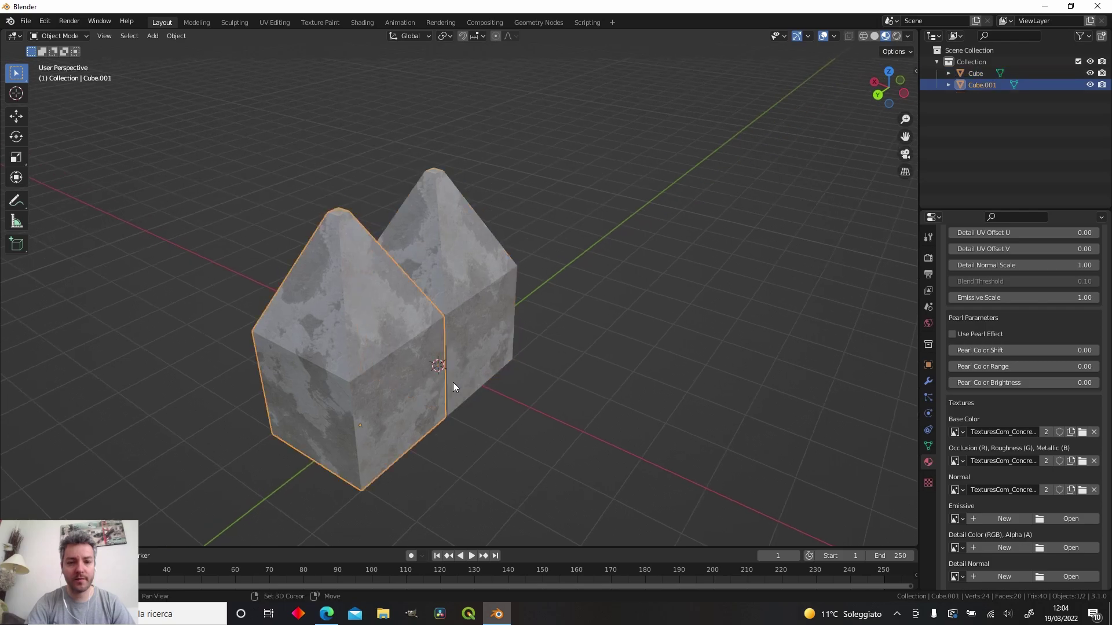
key(shift+d)
key(x)
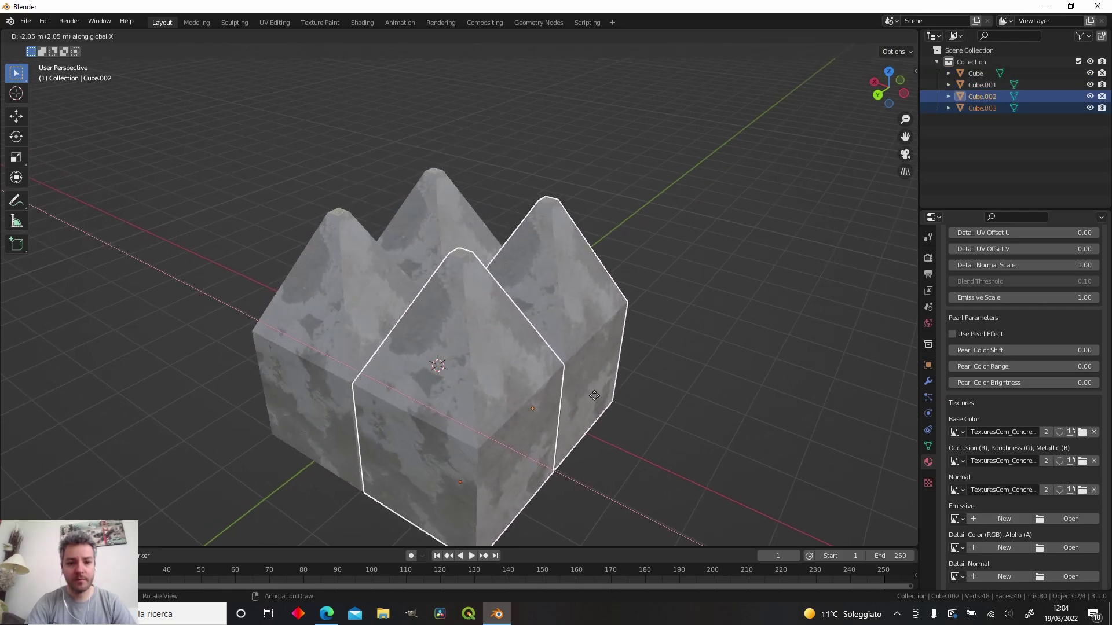
click(680, 403)
click(680, 404)
middle_drag(681, 404, 762, 271)
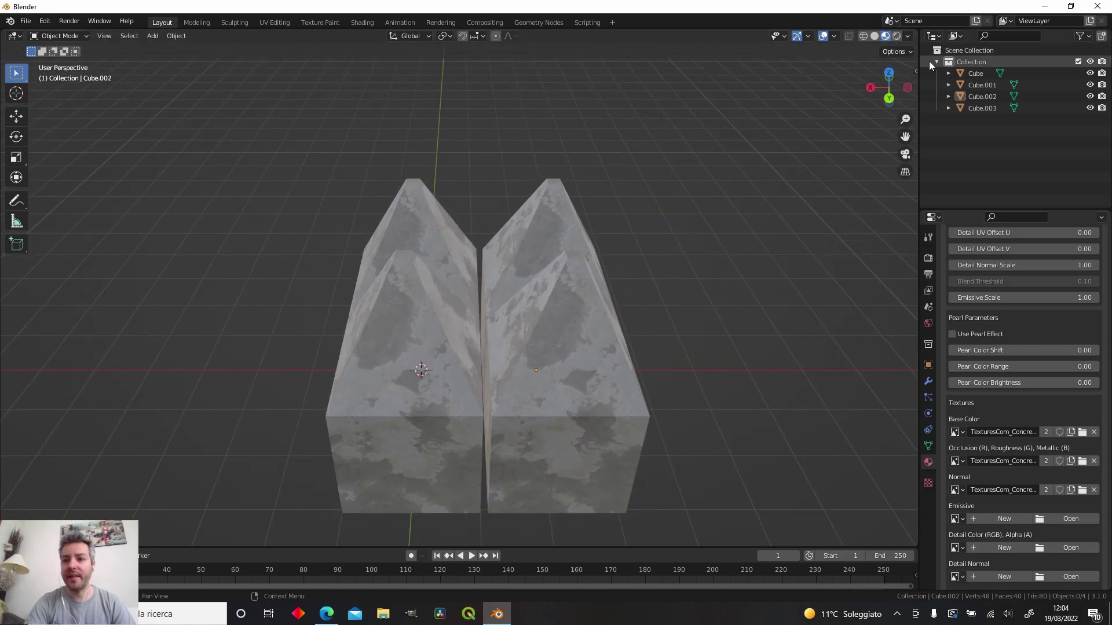
- Rename the Outliner collection to 'houses' and show the Multi-Export glTF 2.0 sidebar
click(1000, 60)
double_click(974, 62)
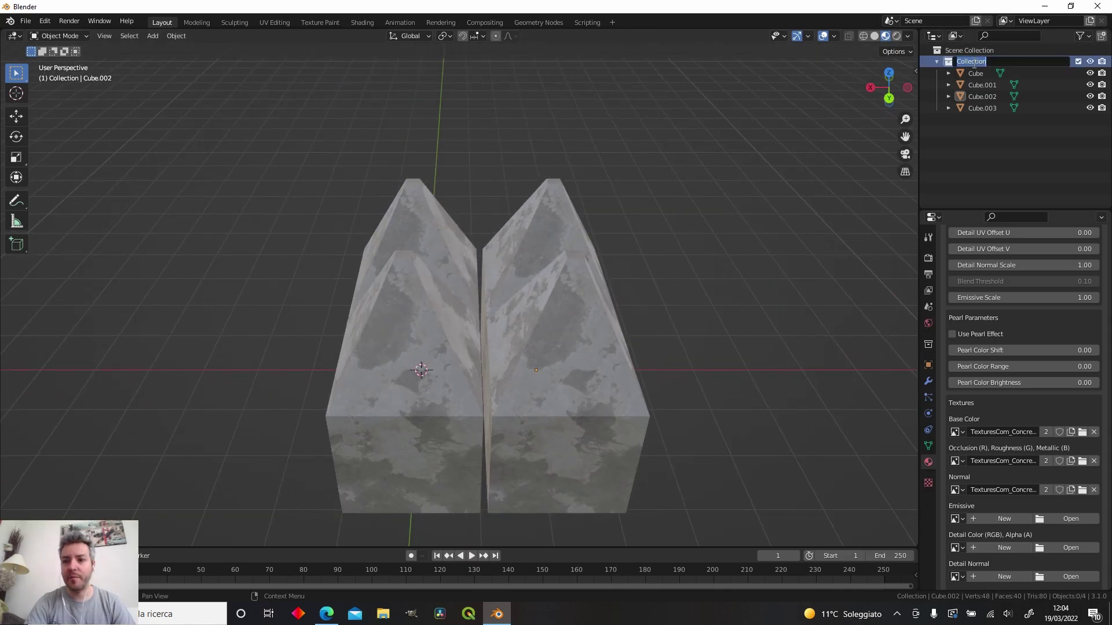
text(H)
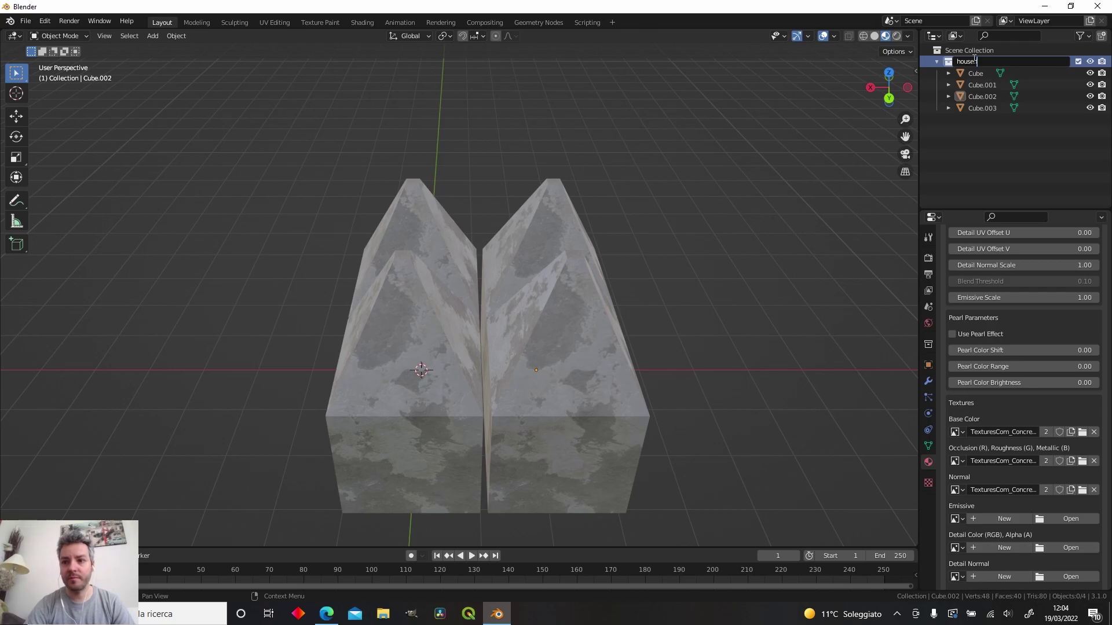
key(Return)
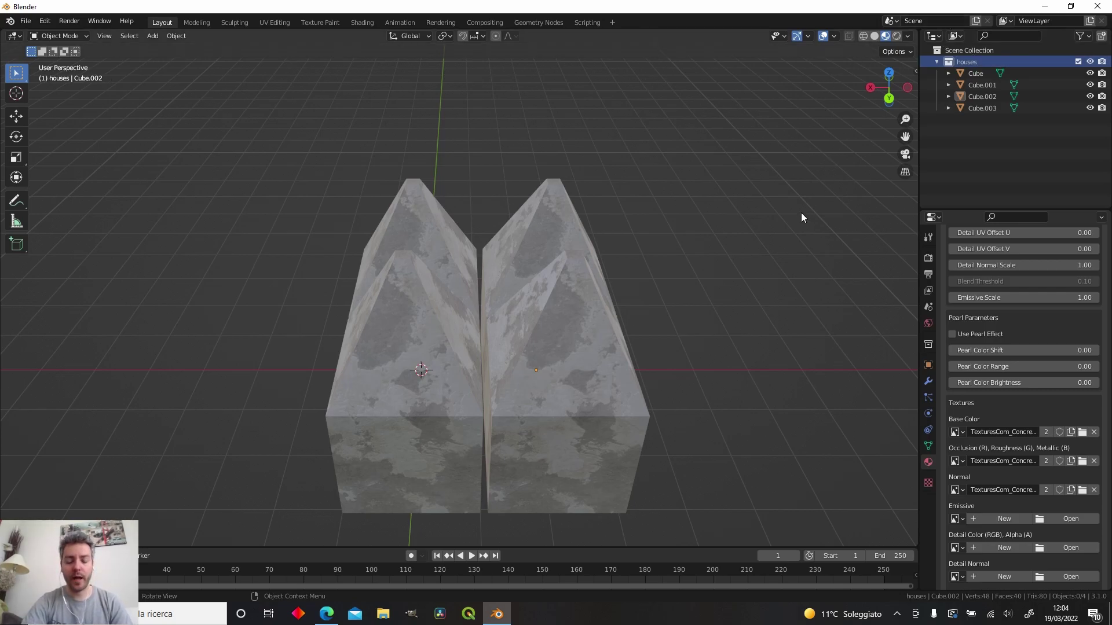
key(n)
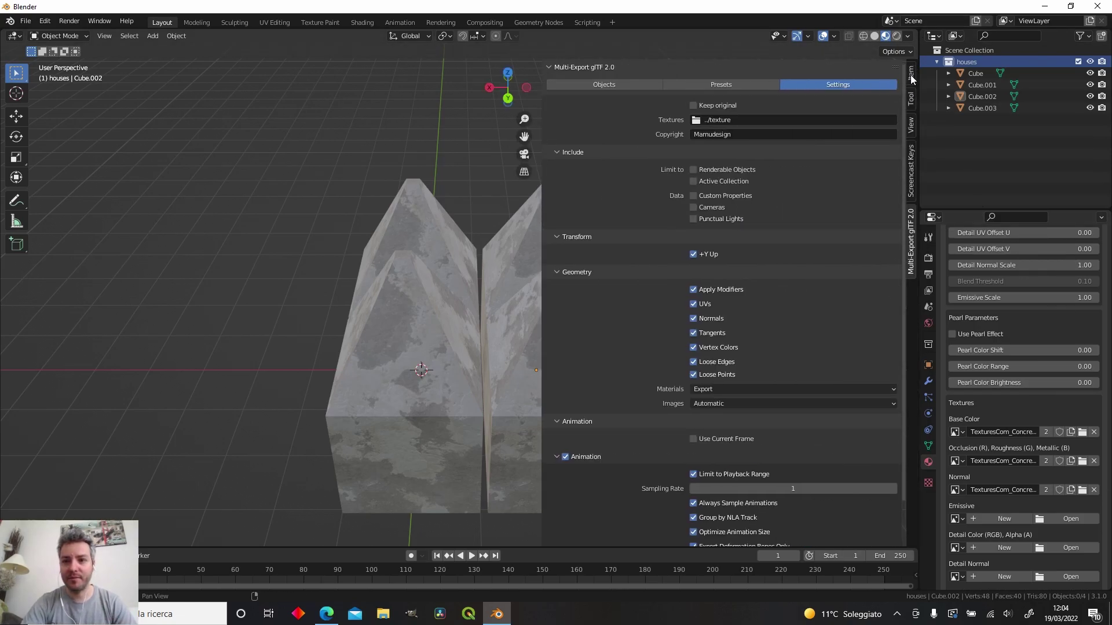
- In the Multi-Export Objects tab, enable Grouped by collections
click(911, 118)
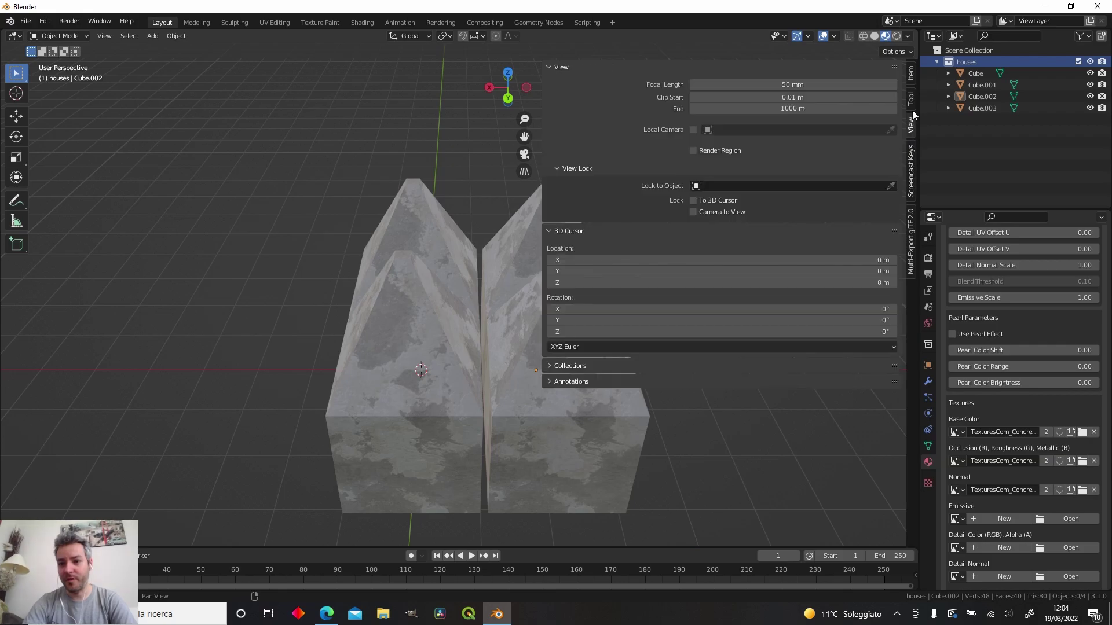
click(913, 69)
click(912, 123)
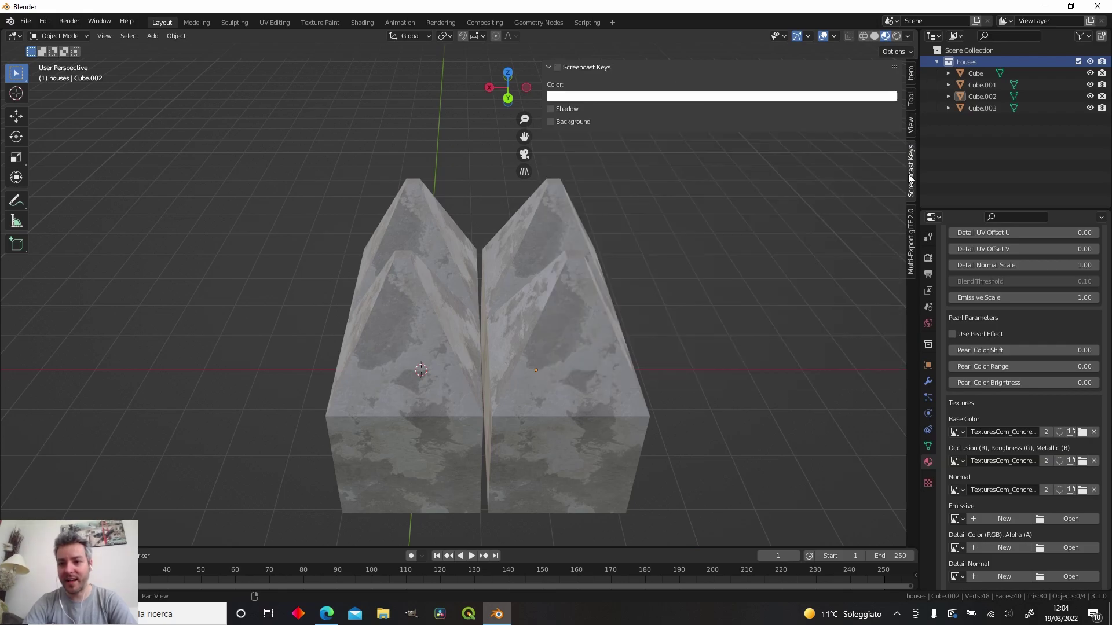
click(907, 239)
click(622, 85)
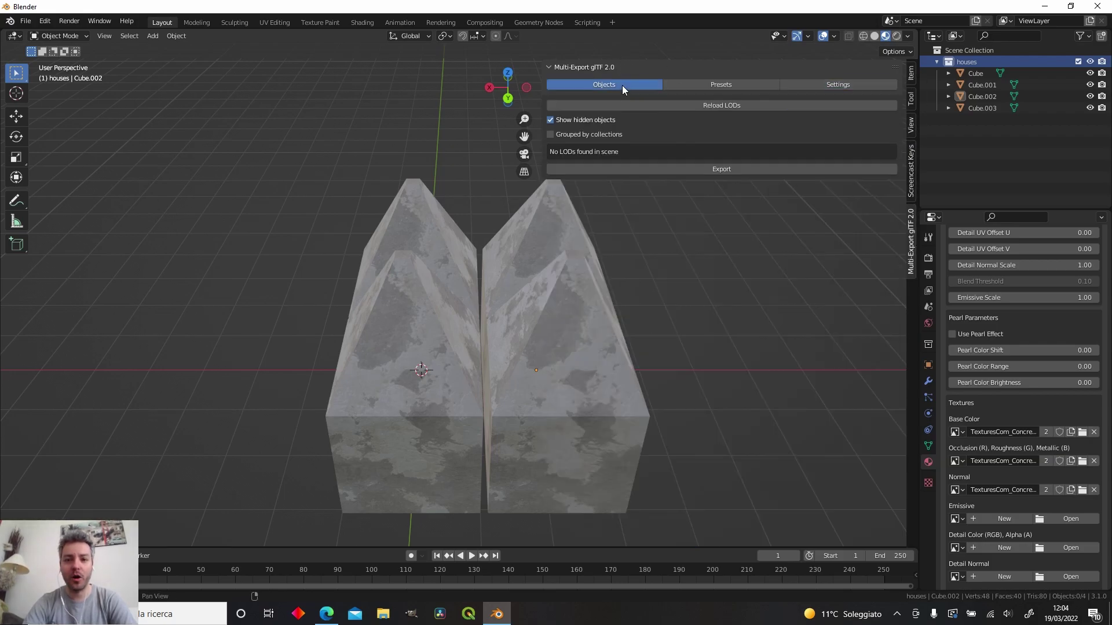
click(605, 134)
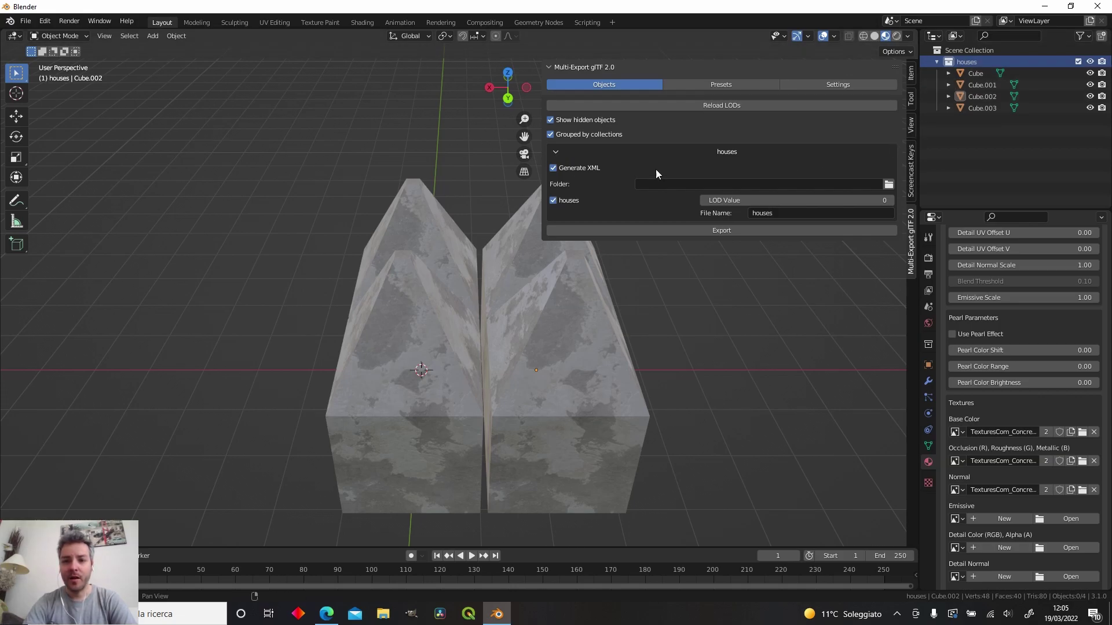
- Set the export folder to Desktop\testExport
click(889, 185)
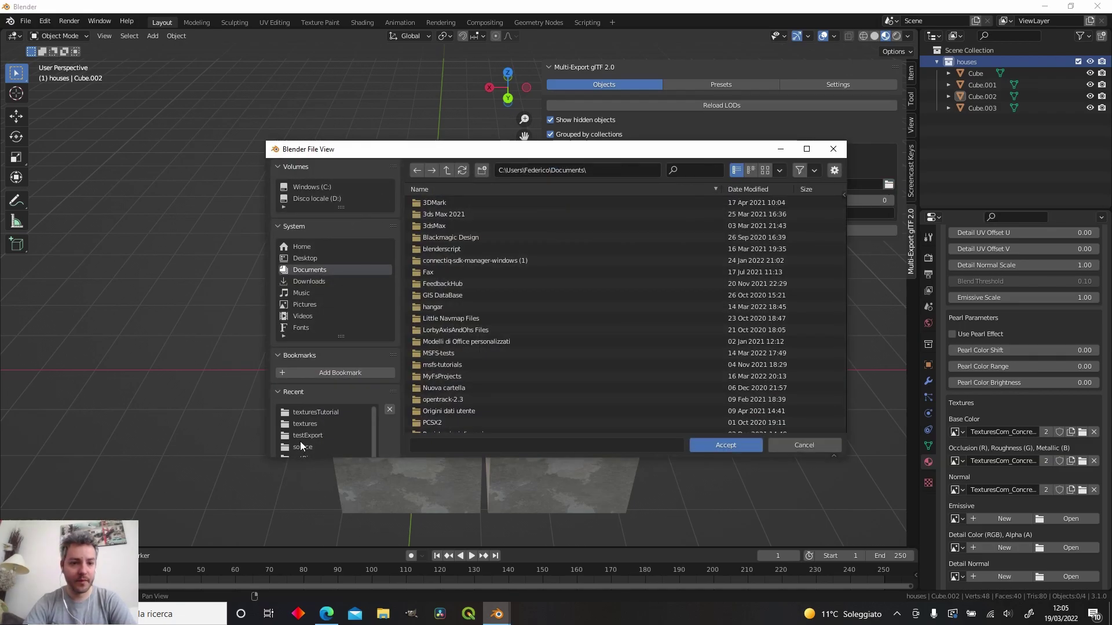
click(316, 259)
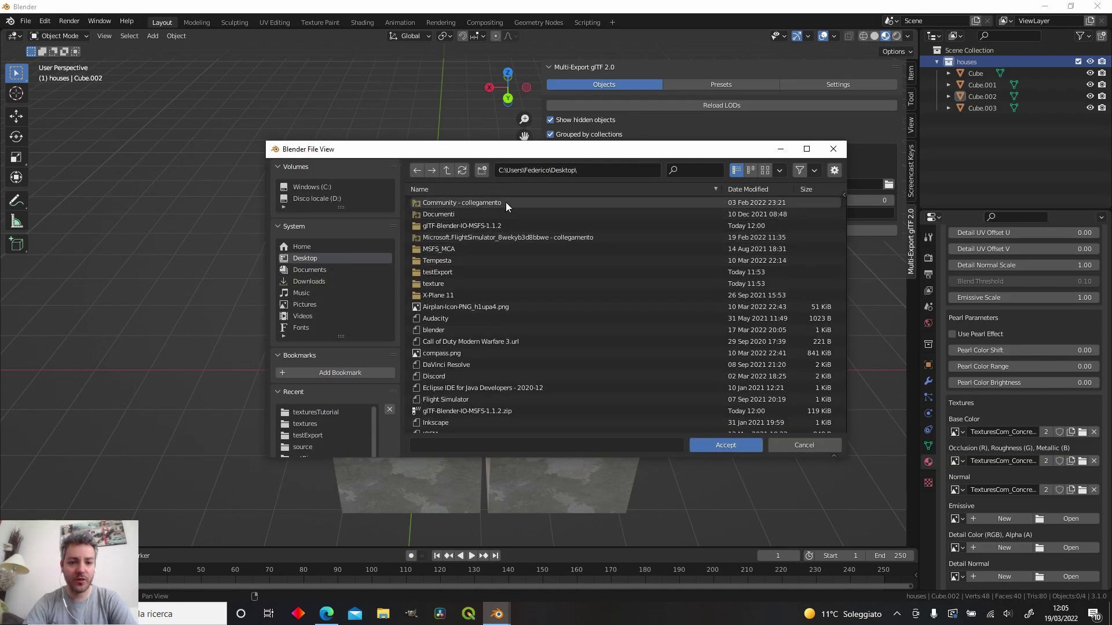
click(481, 272)
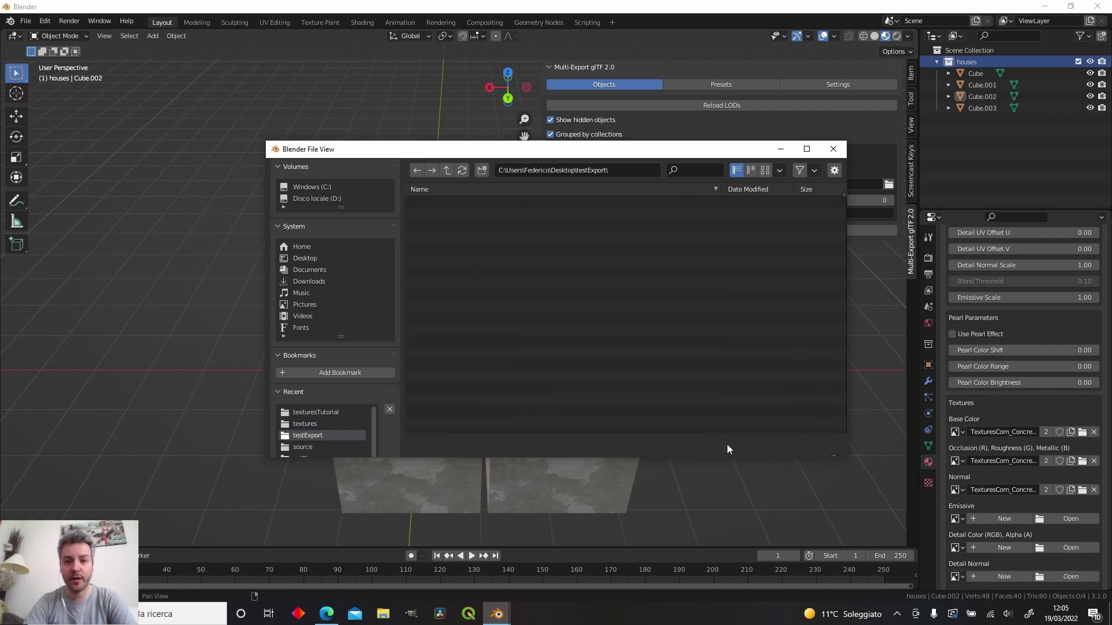
click(728, 444)
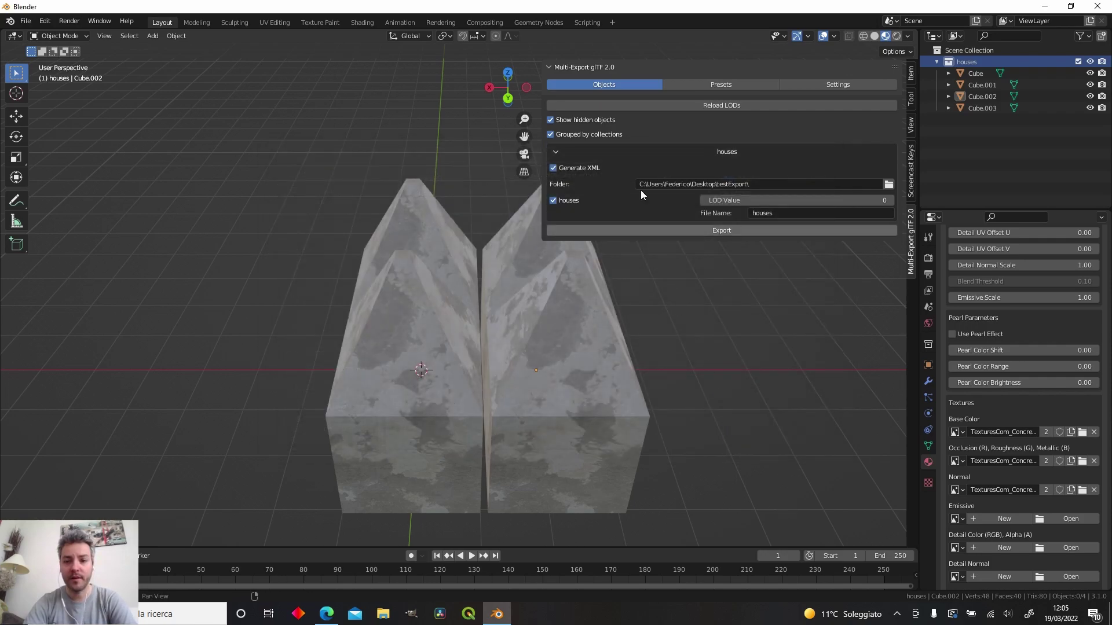
- Export the collection under the file name houses and minimise Blender
click(789, 216)
click(777, 215)
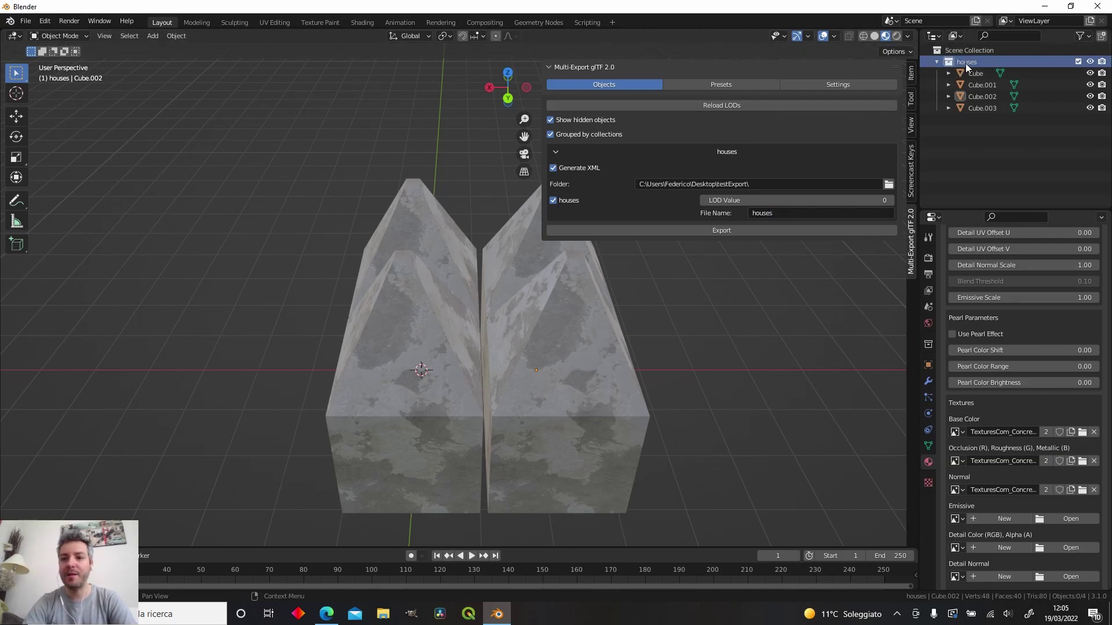
click(745, 231)
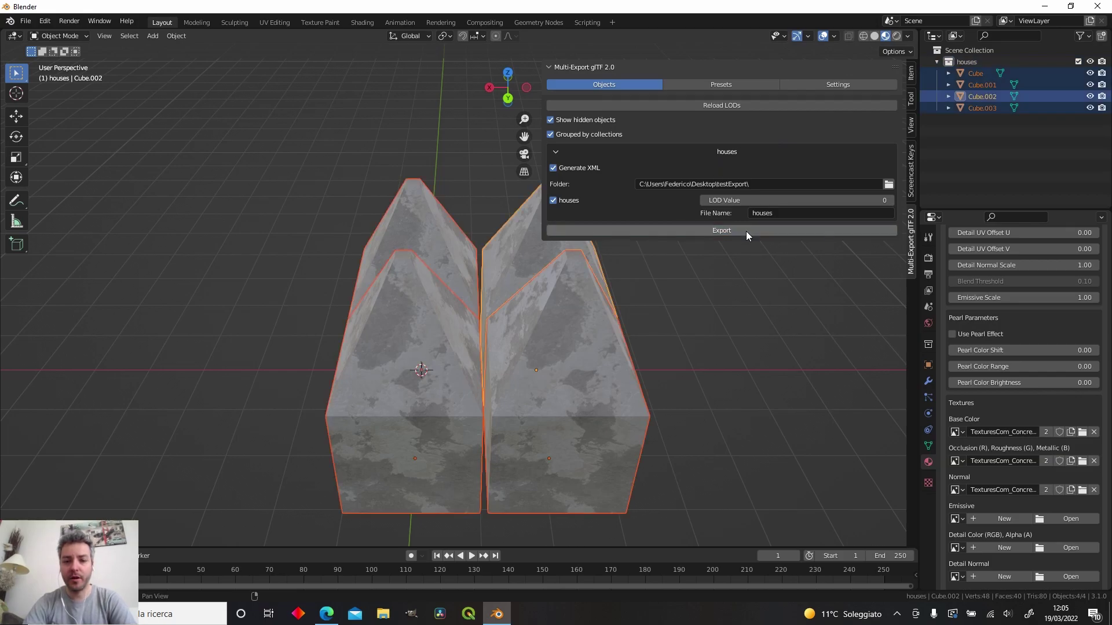
key(super+d)
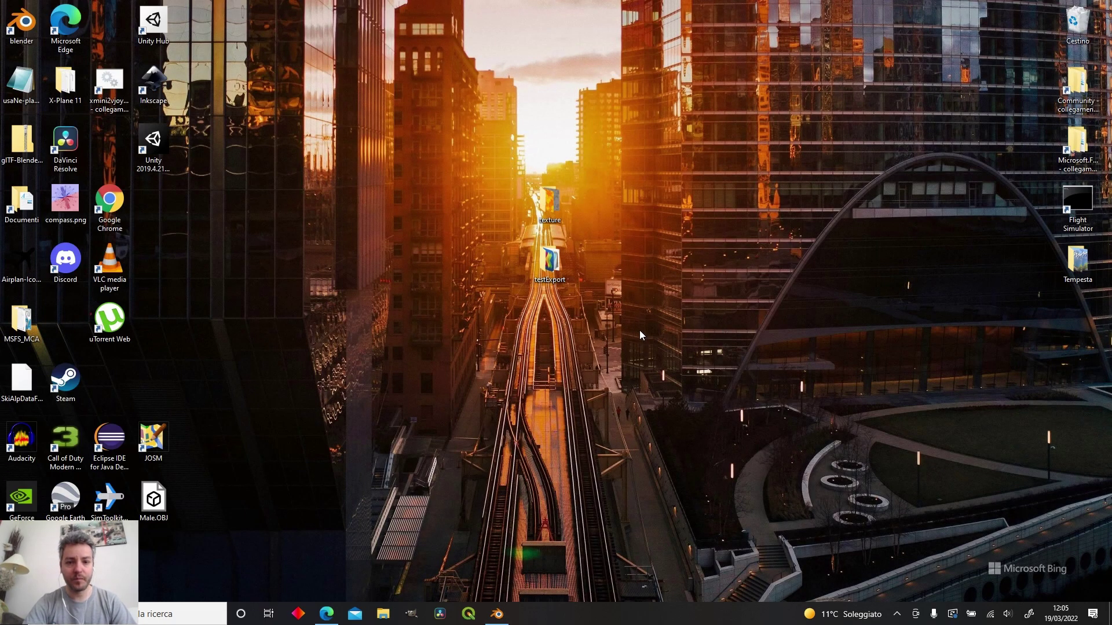
- Check the exported files in testExport, including houses.xml, and look inside the texture folder
double_click(553, 263)
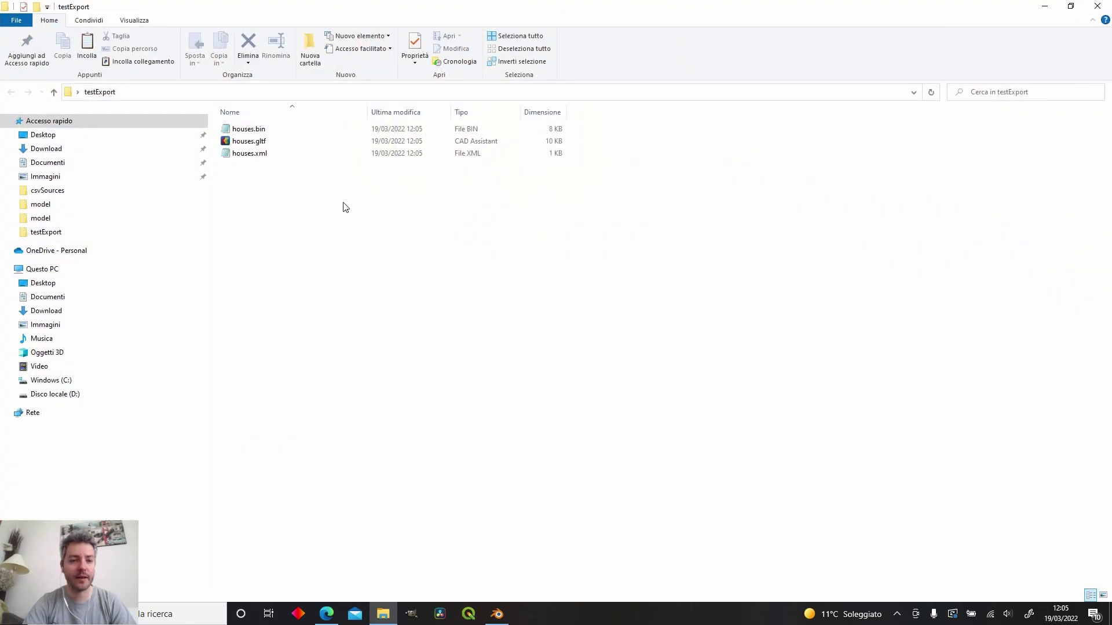
double_click(295, 154)
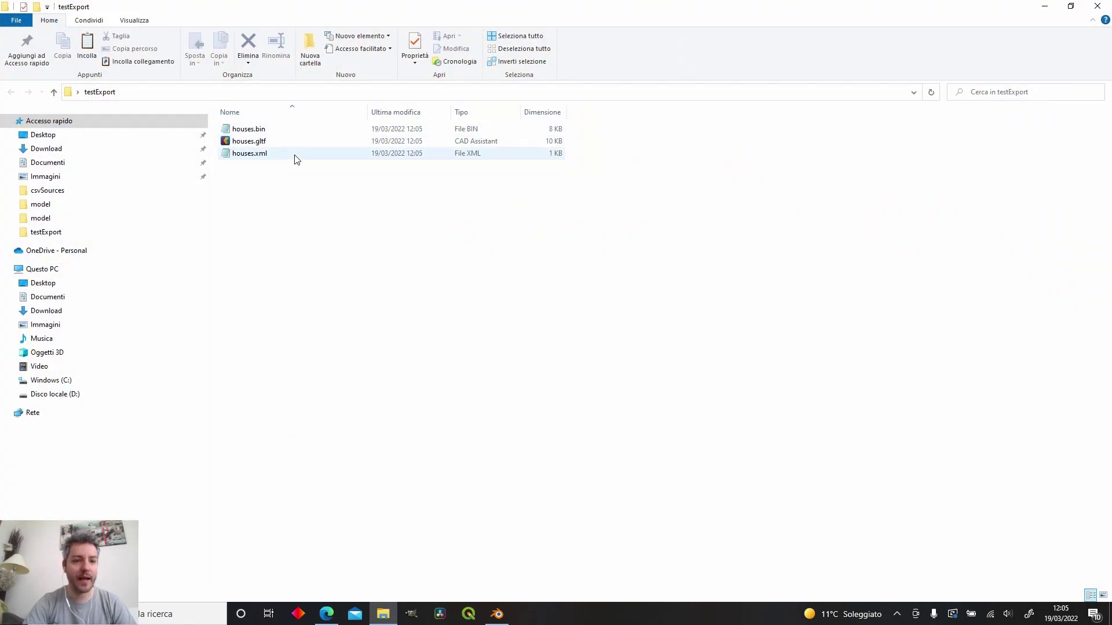
click(389, 171)
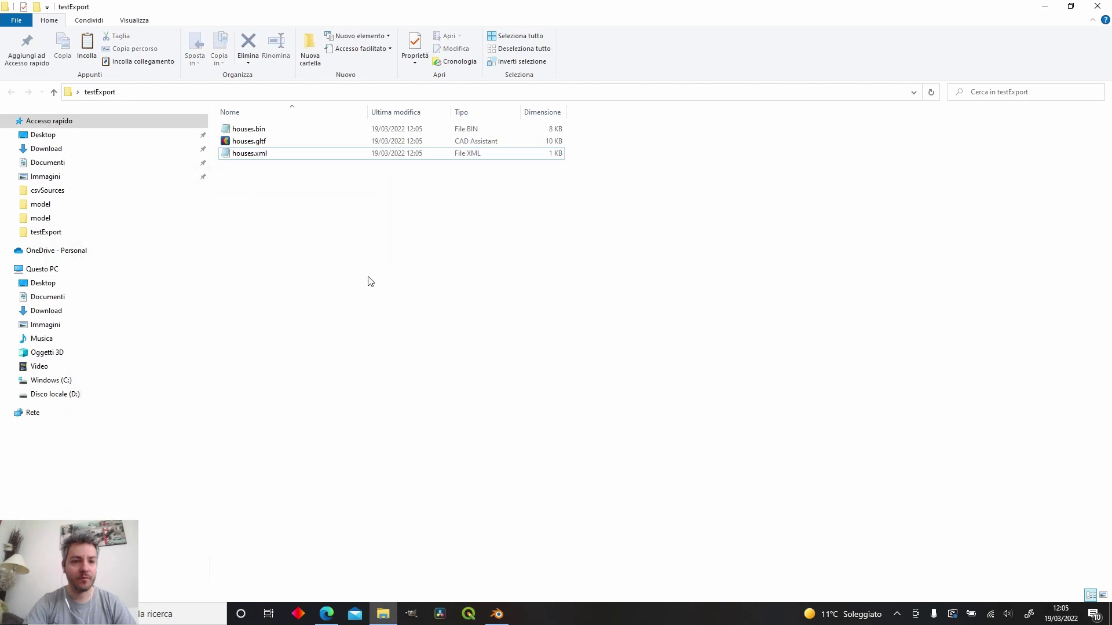
click(1097, 6)
double_click(550, 200)
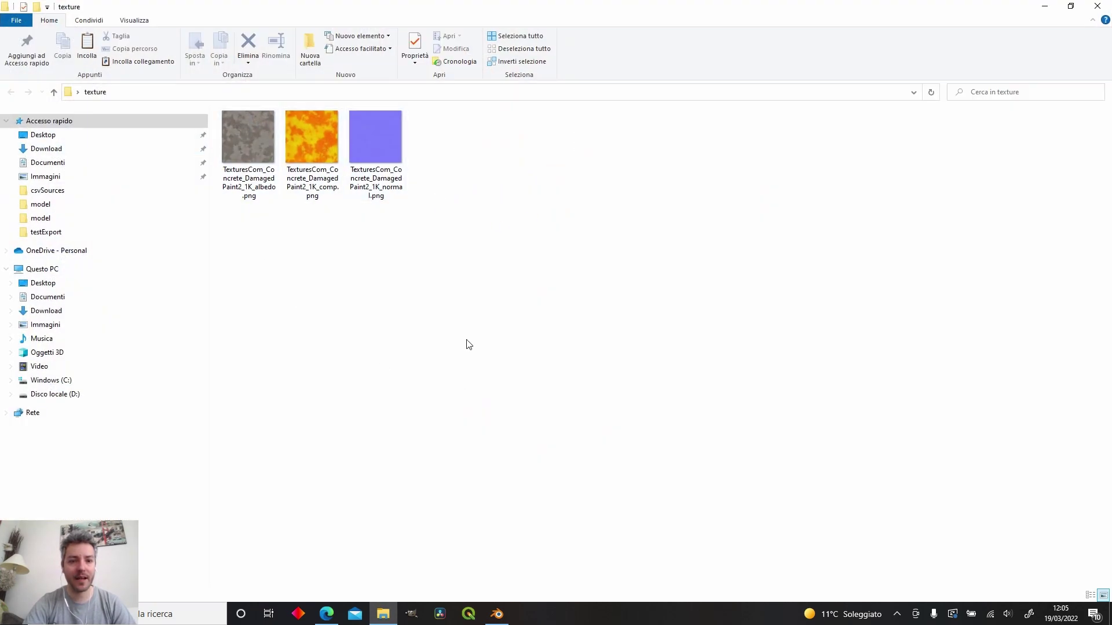
click(1097, 6)
- Copy houses.gltf and houses.bin into the texture folder, then view houses.gltf in CAD Assistant
click(560, 268)
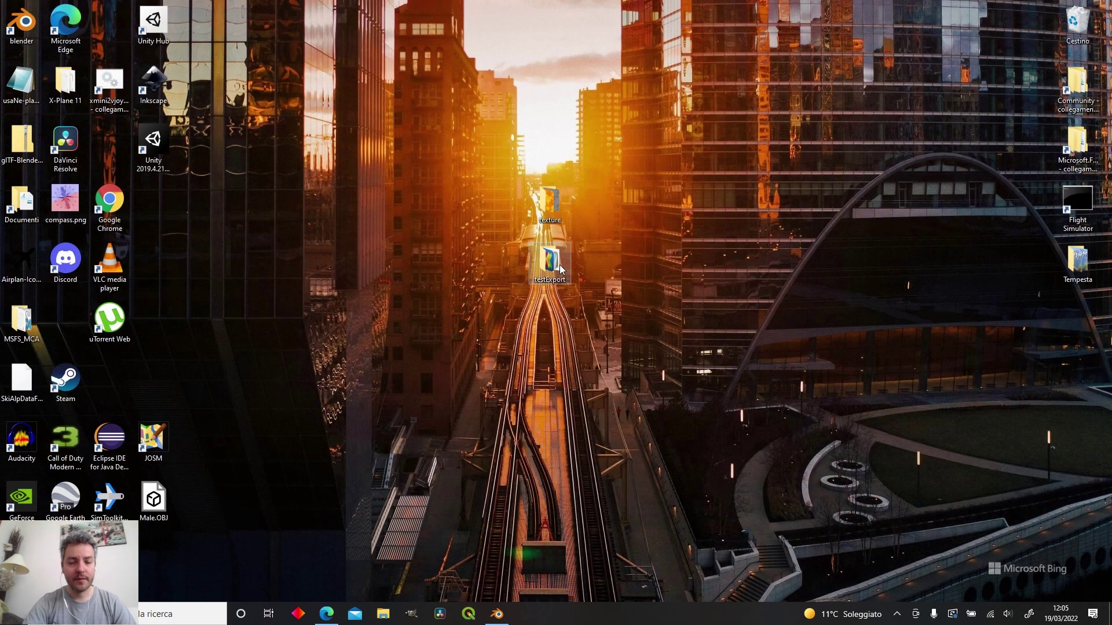
double_click(560, 267)
click(280, 142)
ctrl+click(303, 129)
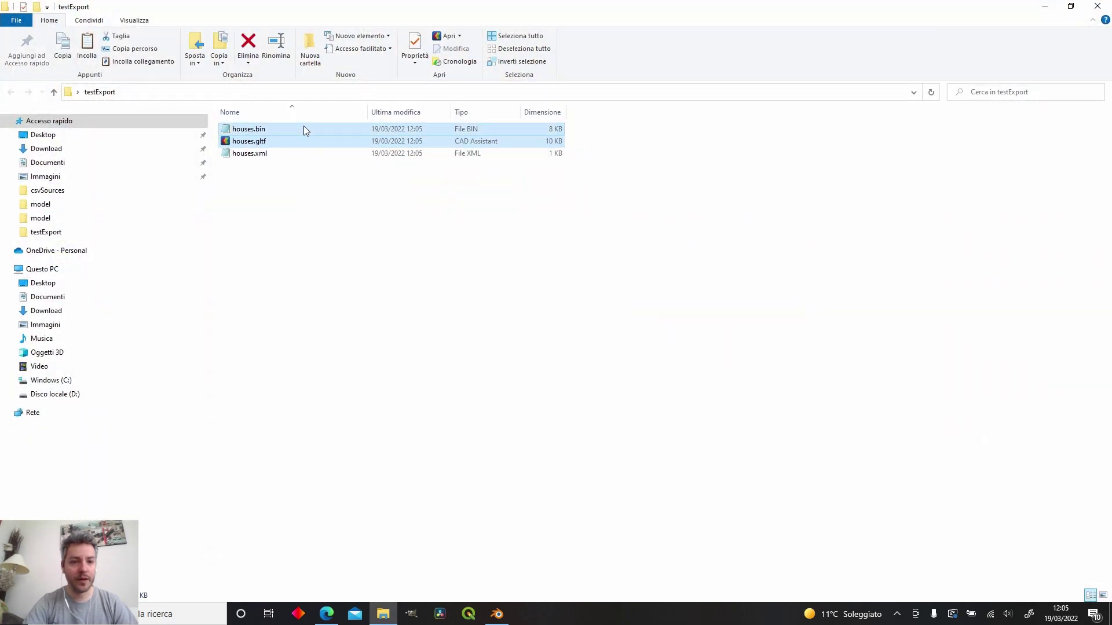
key(super+d)
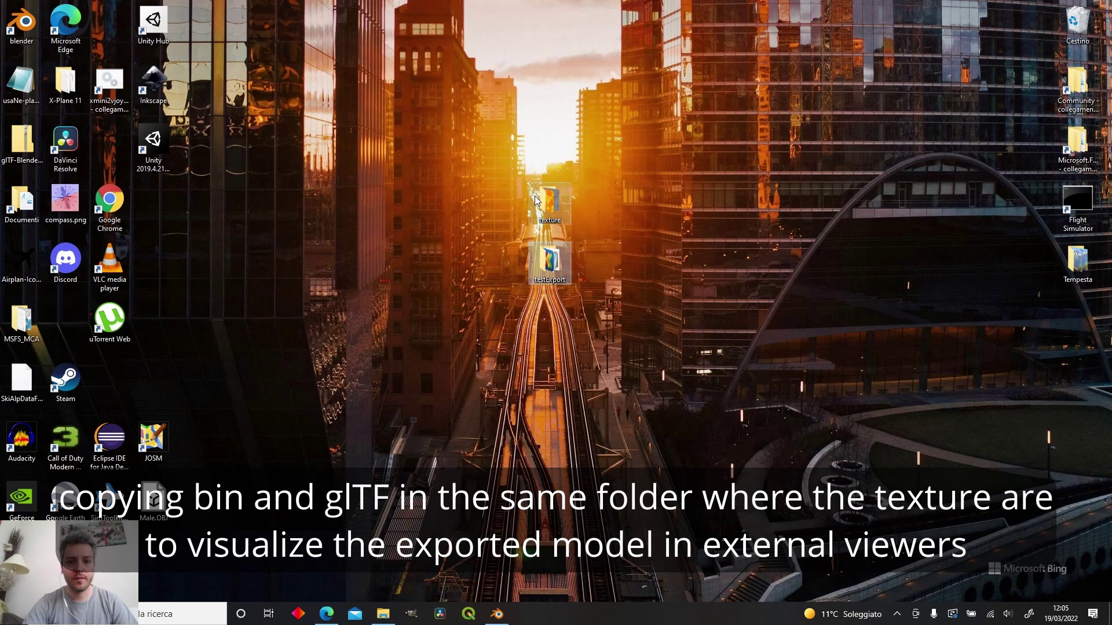
double_click(536, 200)
key(ctrl+v)
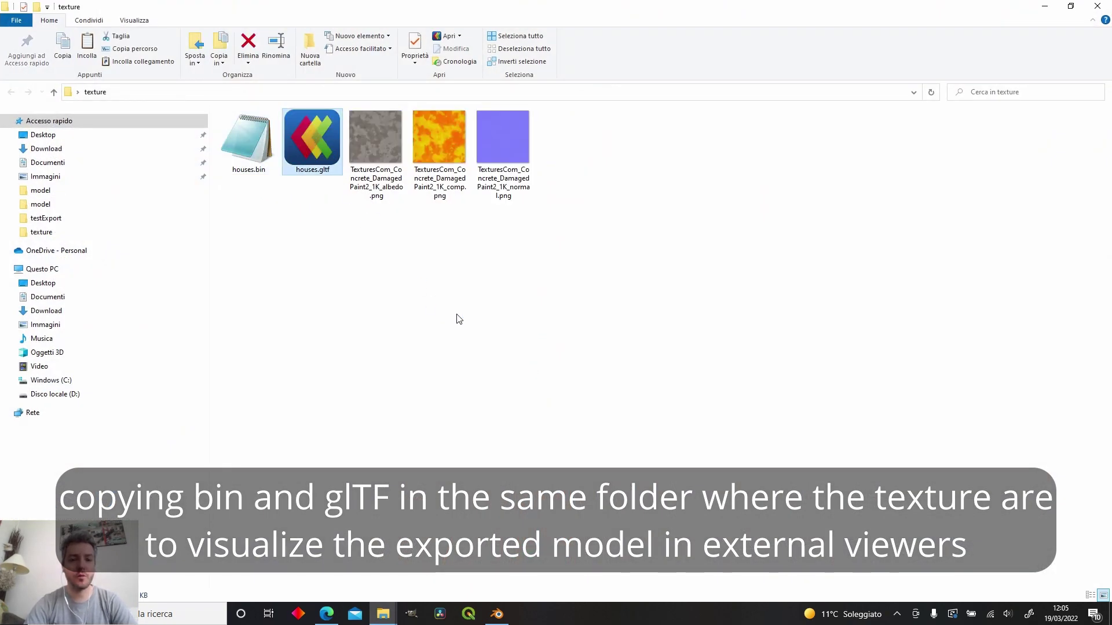
key(Return)
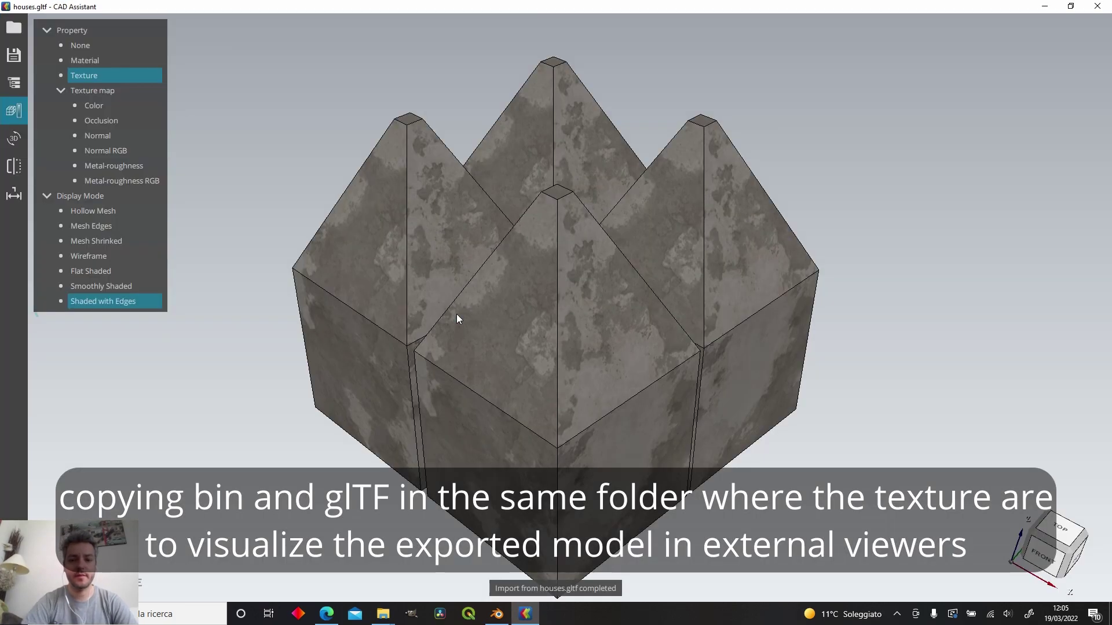
drag(1000, 179, 832, 166)
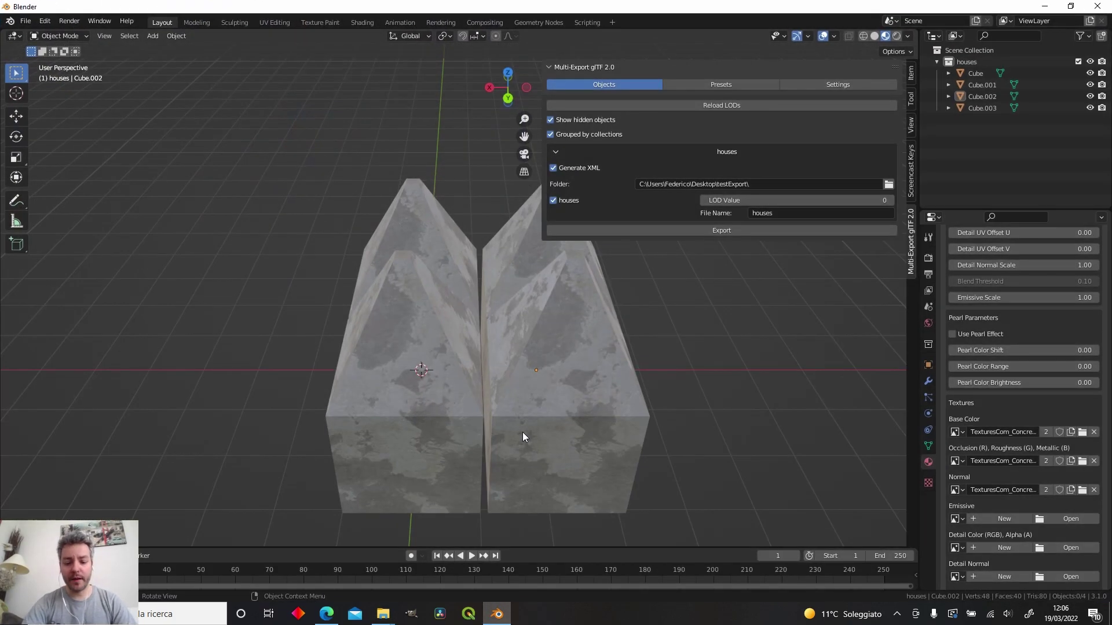
- Hide the sidebar and add a Flight Simulator Box Collision to the scene
key(n)
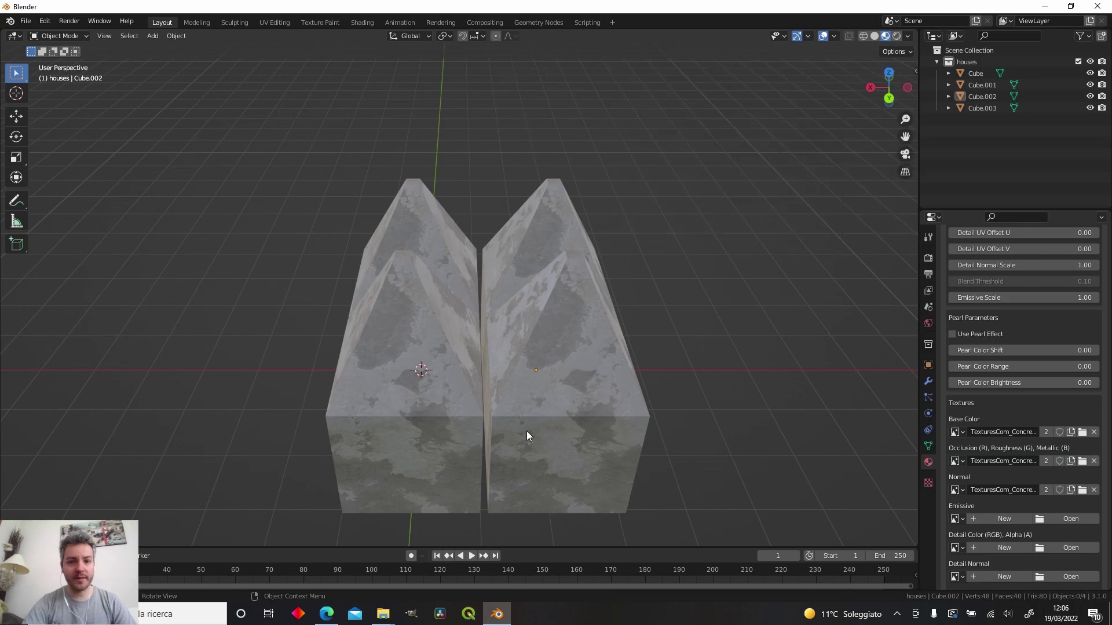
middle_drag(526, 431, 706, 299)
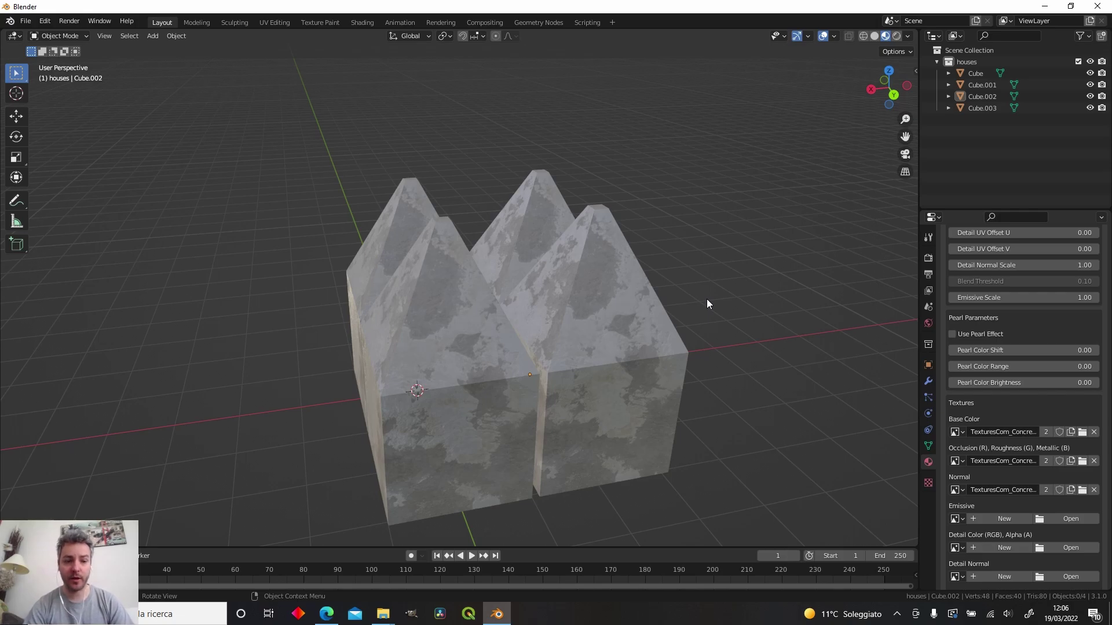
click(152, 35)
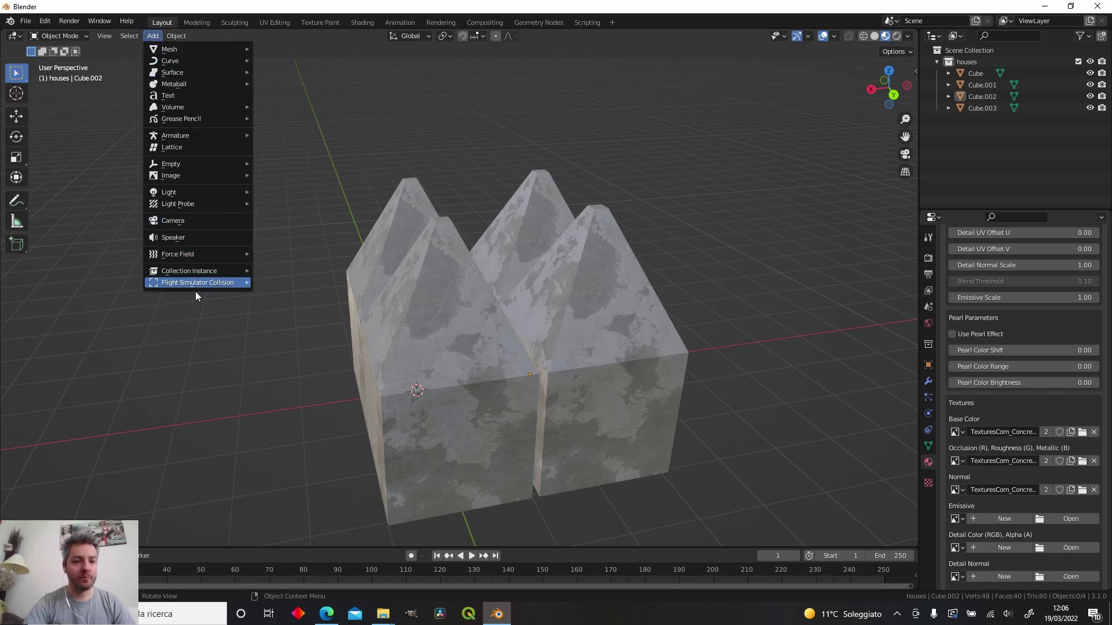
mouse_move(196, 283)
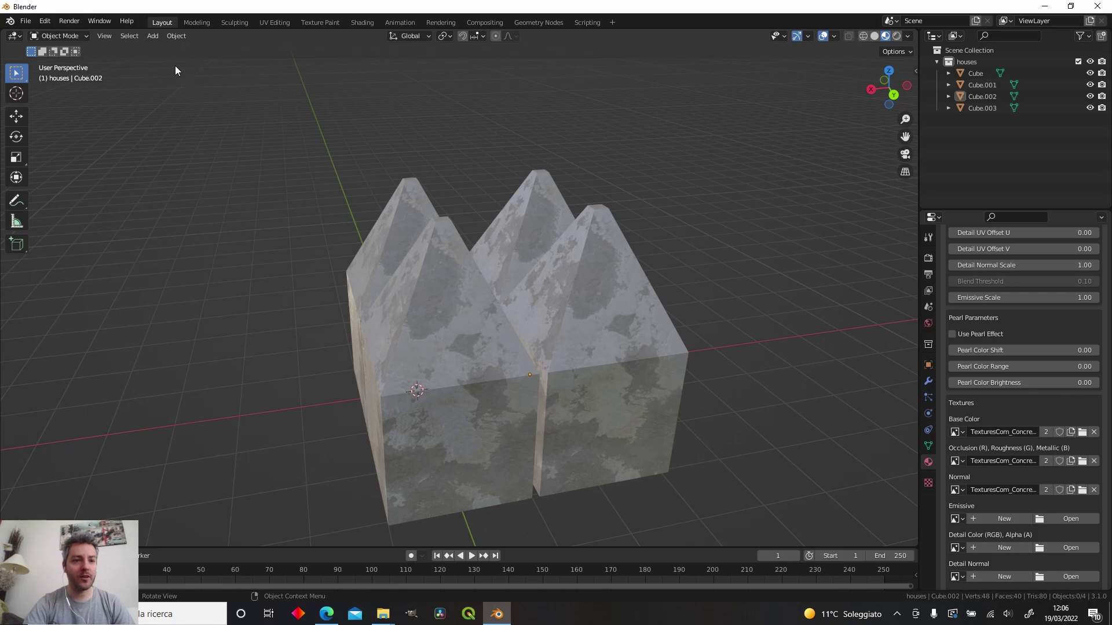
click(148, 36)
mouse_move(221, 283)
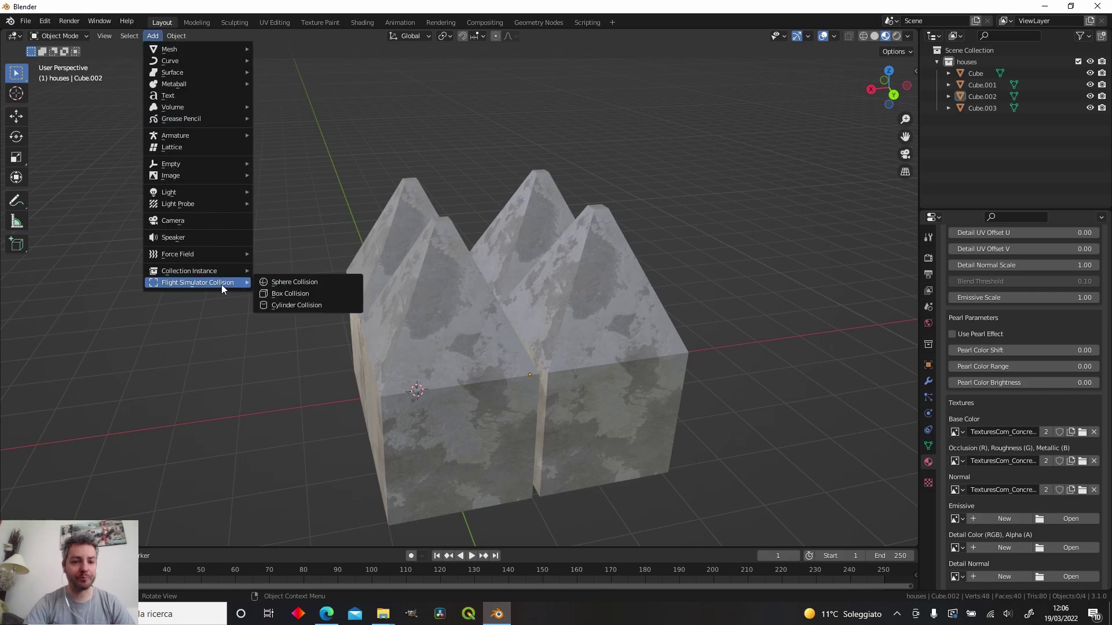
click(287, 293)
- Scale the collision box up uniformly and raise it along Z to enclose the houses
middle_drag(379, 322, 429, 308)
key(s)
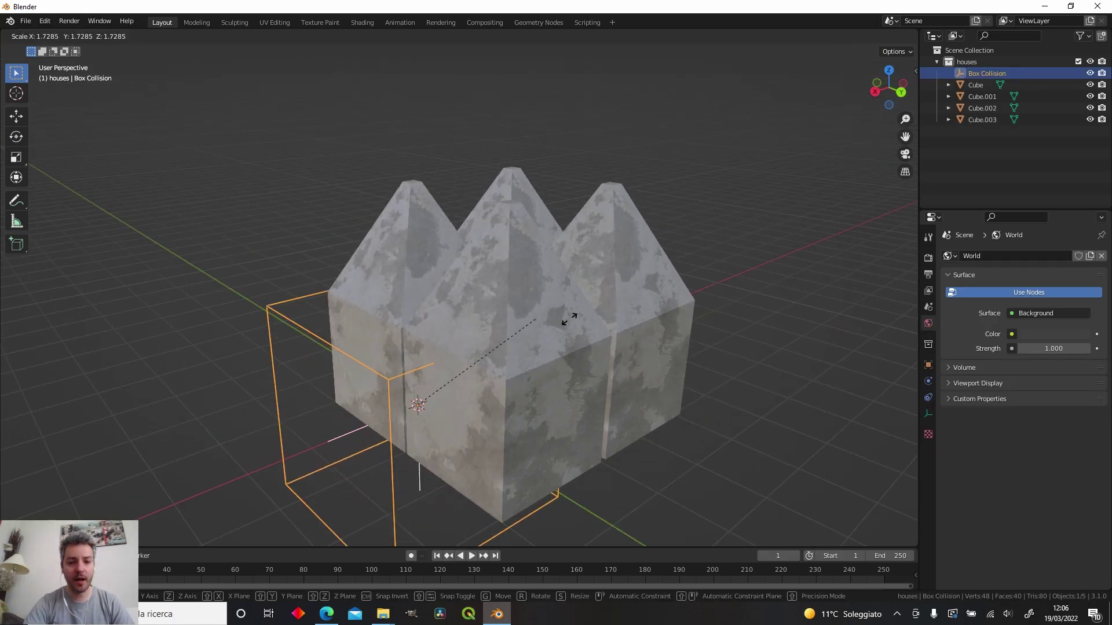
click(784, 311)
scroll(691, 327, down, 3)
key(ctrl+KP_1)
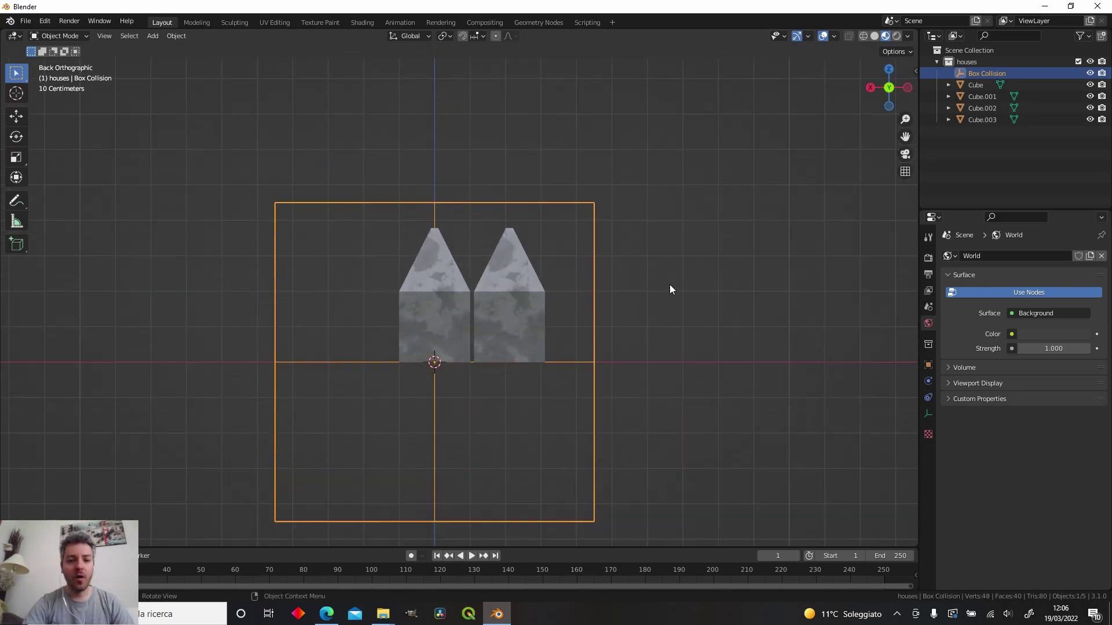
scroll(648, 324, down, 2)
key(g)
key(z)
click(520, 189)
- Orbit around the houses to confirm the collision box covers them, then switch to the browser
middle_drag(519, 189, 612, 230)
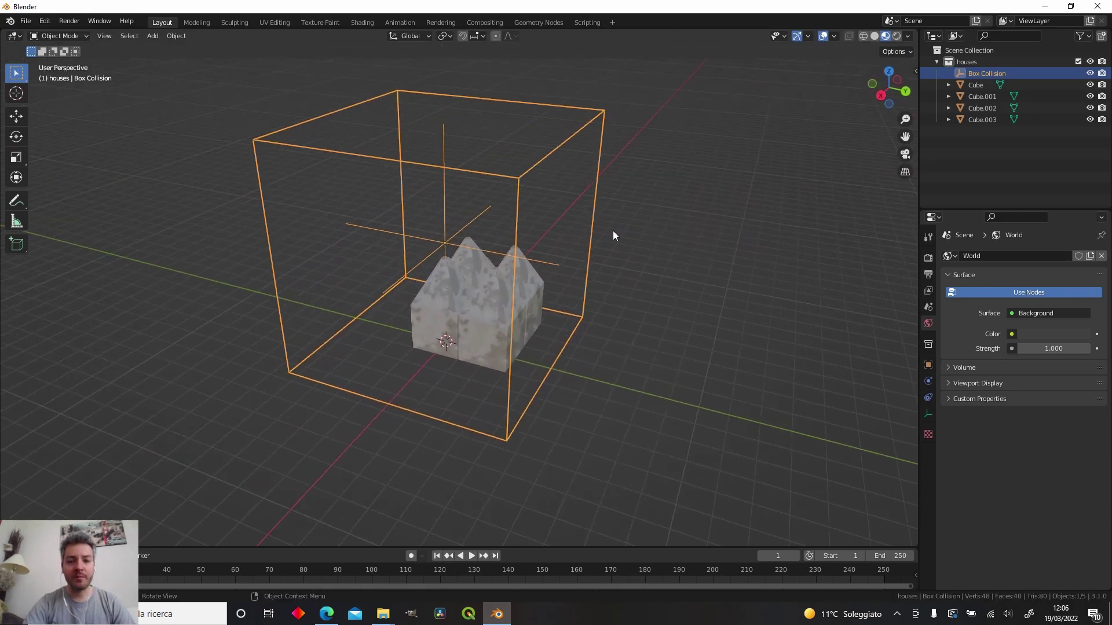
click(678, 319)
middle_drag(679, 318, 741, 297)
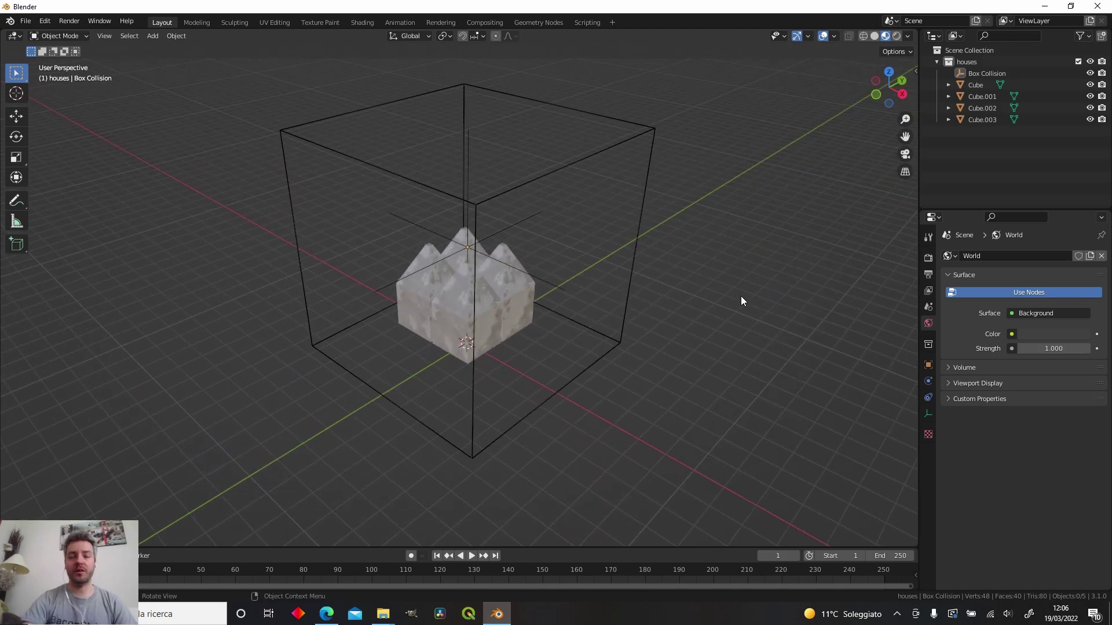
middle_drag(741, 297, 671, 281)
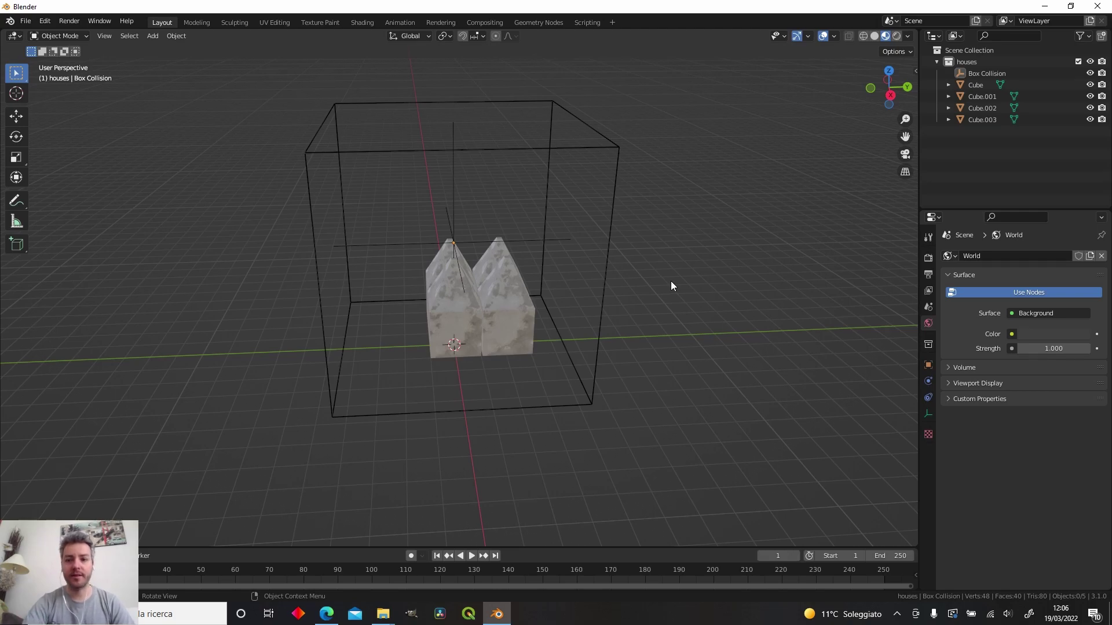
key(alt+Tab)
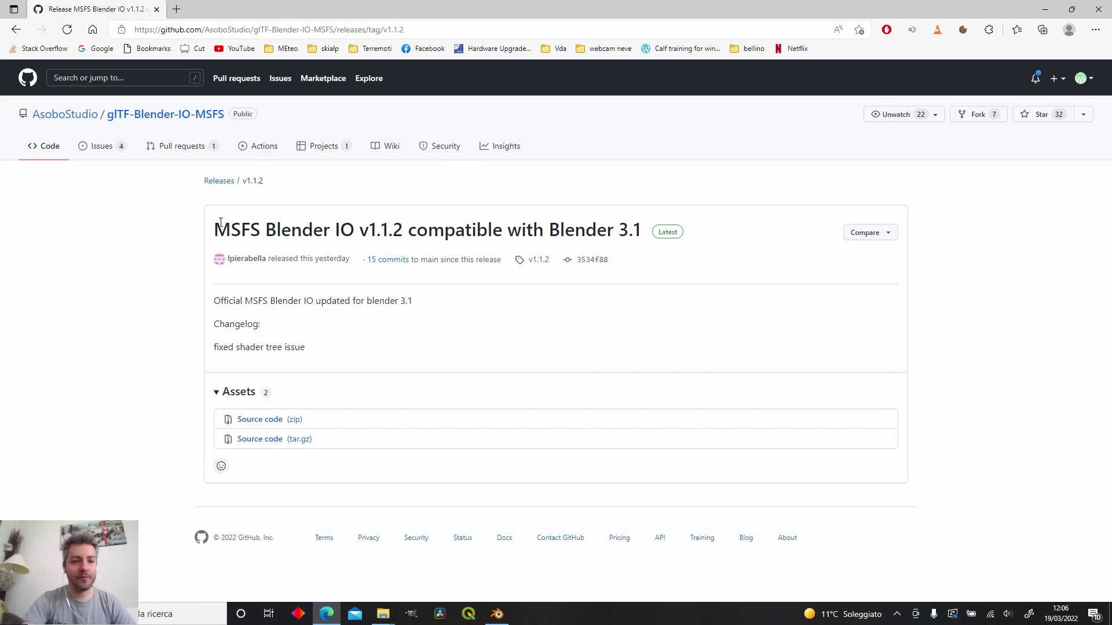
- From the v1.1.2 release page, go to the glTF-Blender-IO-MSFS repository's Issues list
drag(220, 223, 495, 222)
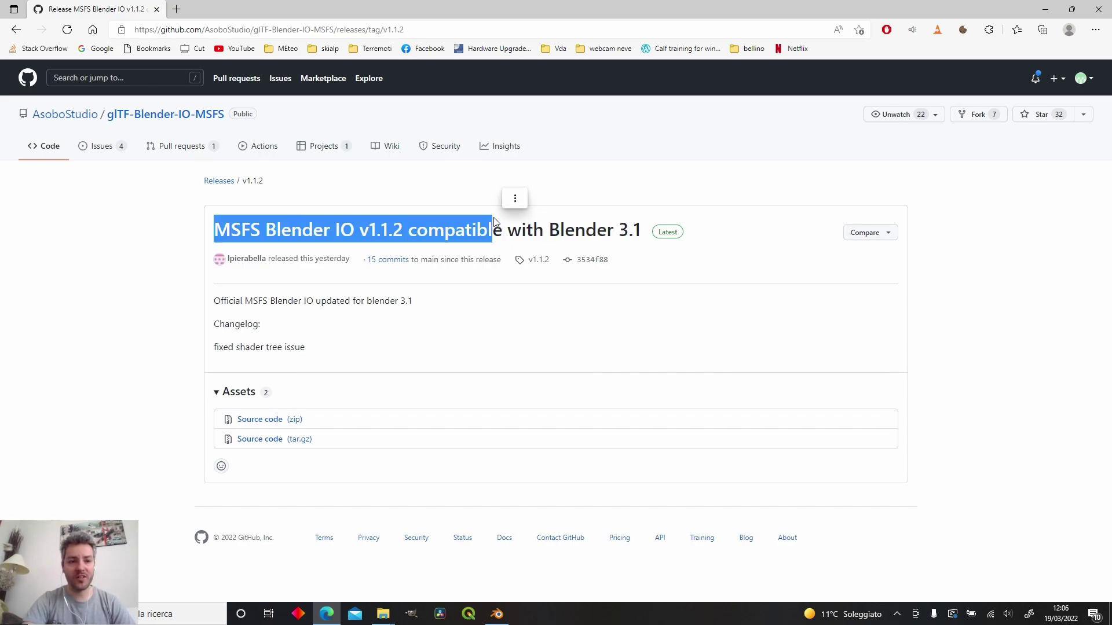
click(495, 218)
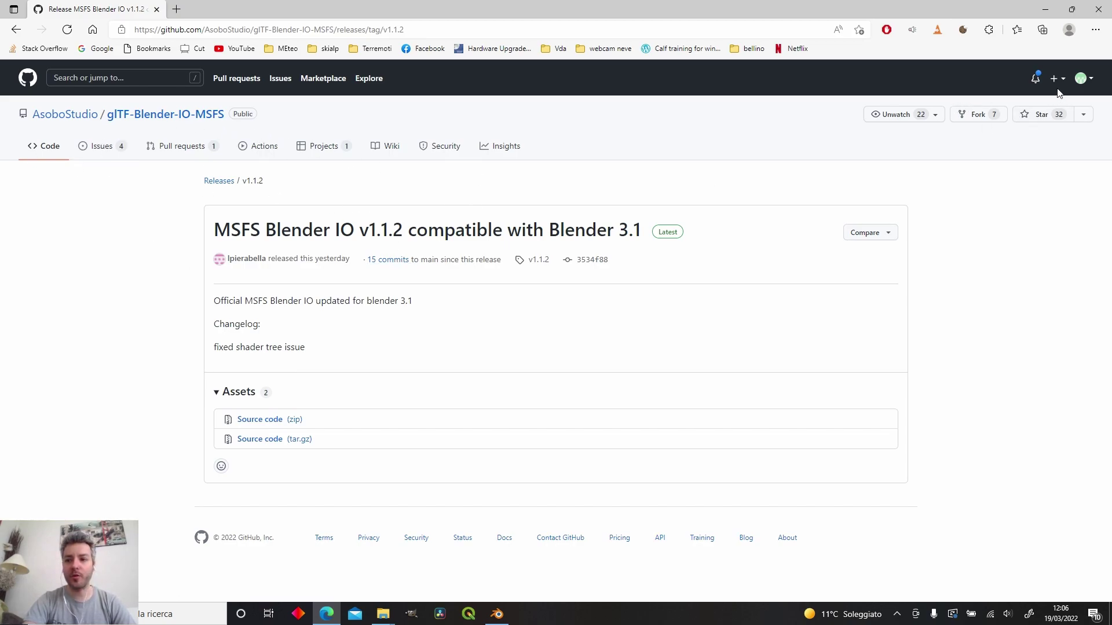
click(1087, 86)
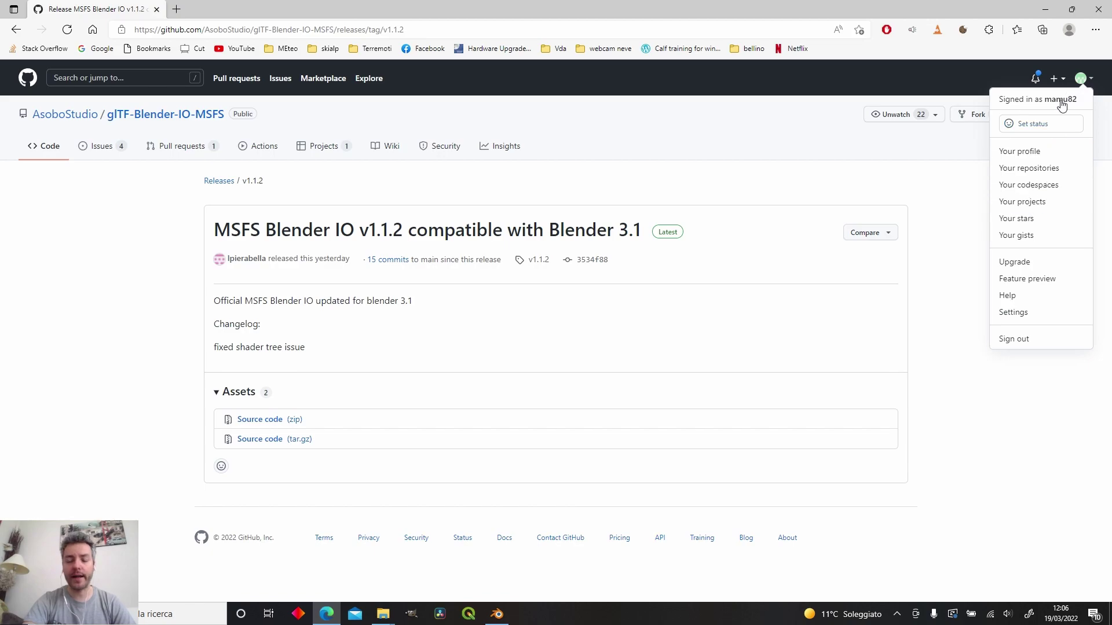
click(75, 210)
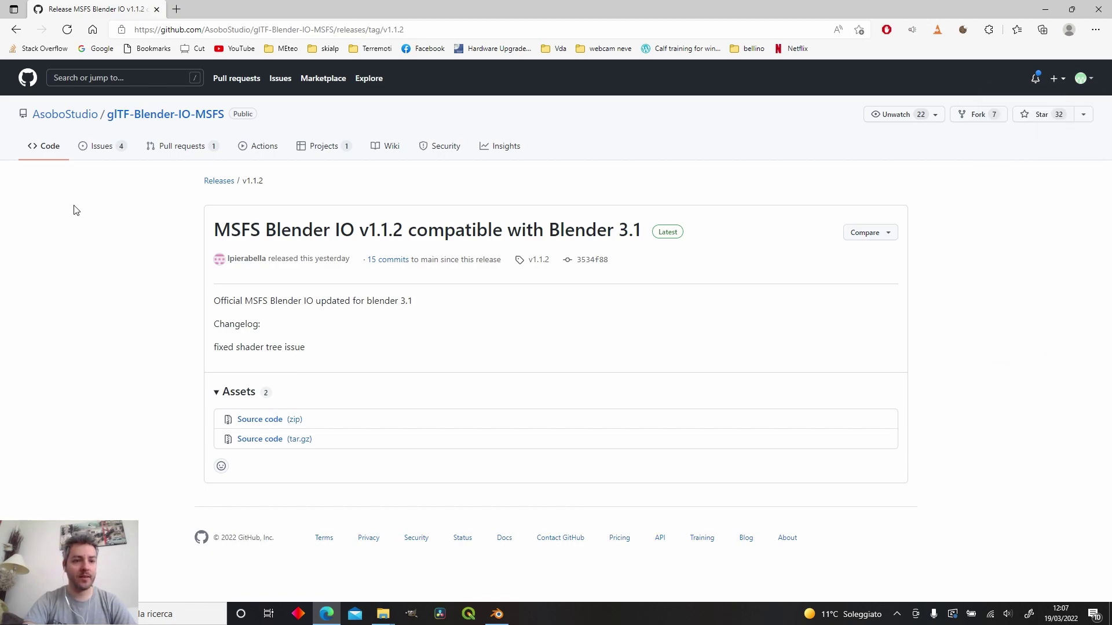
click(100, 149)
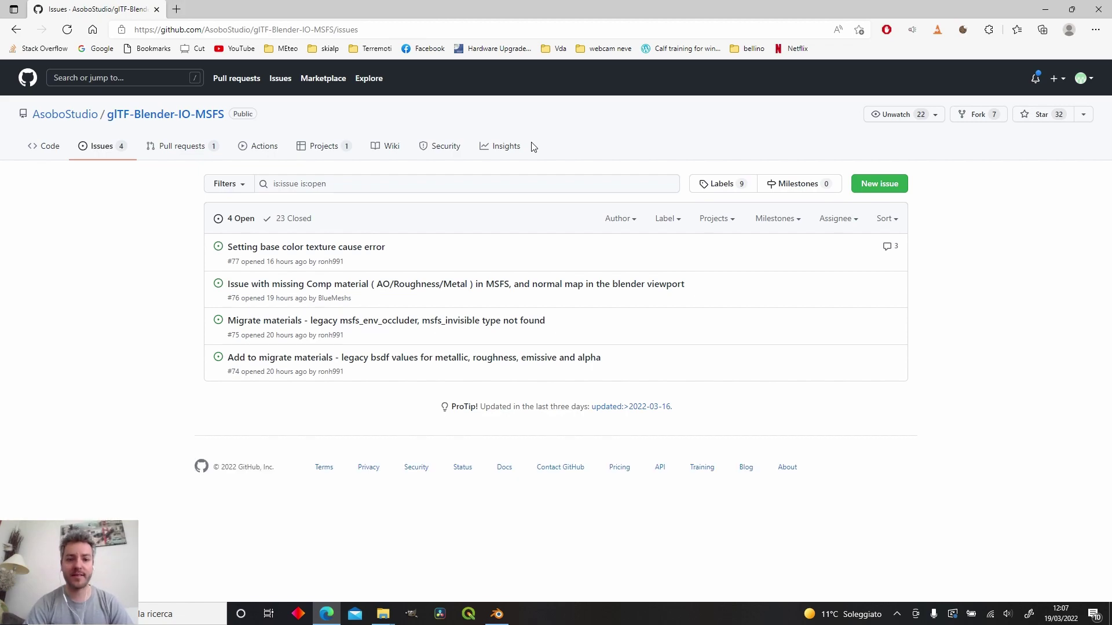
- Switch back to Blender and orbit around the four houses inside the box collision
key(alt+Tab)
middle_drag(689, 345, 618, 346)
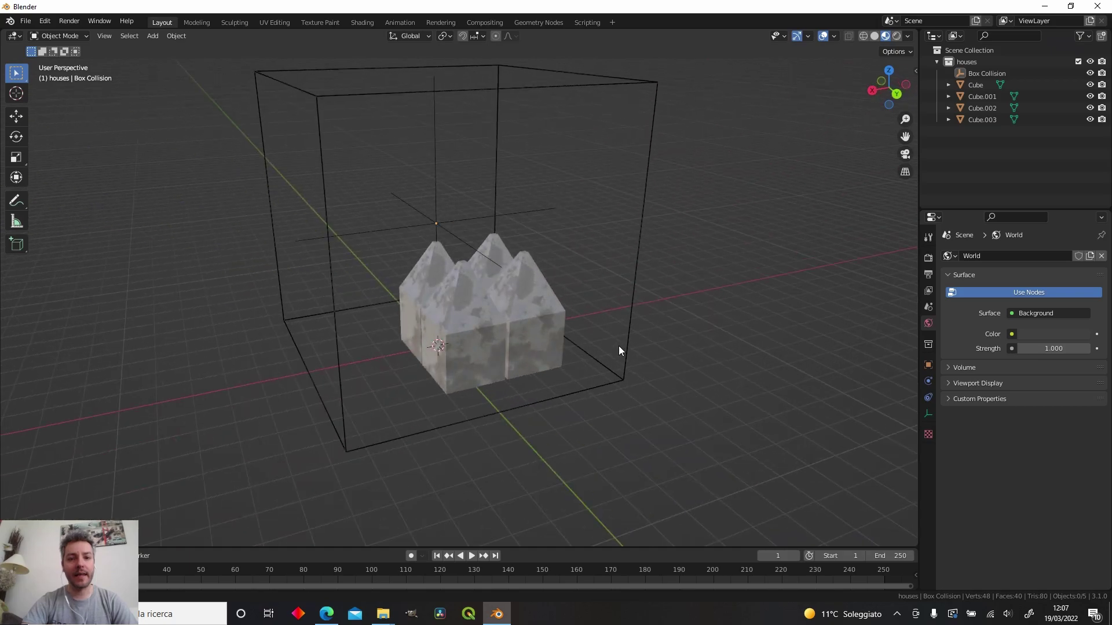
middle_drag(730, 351, 620, 350)
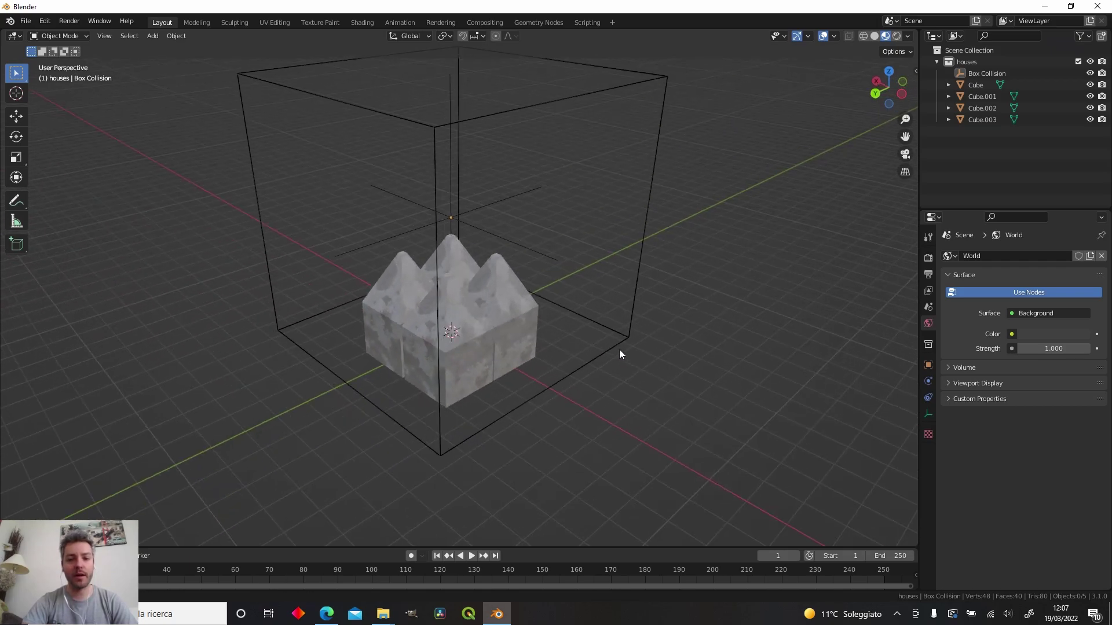